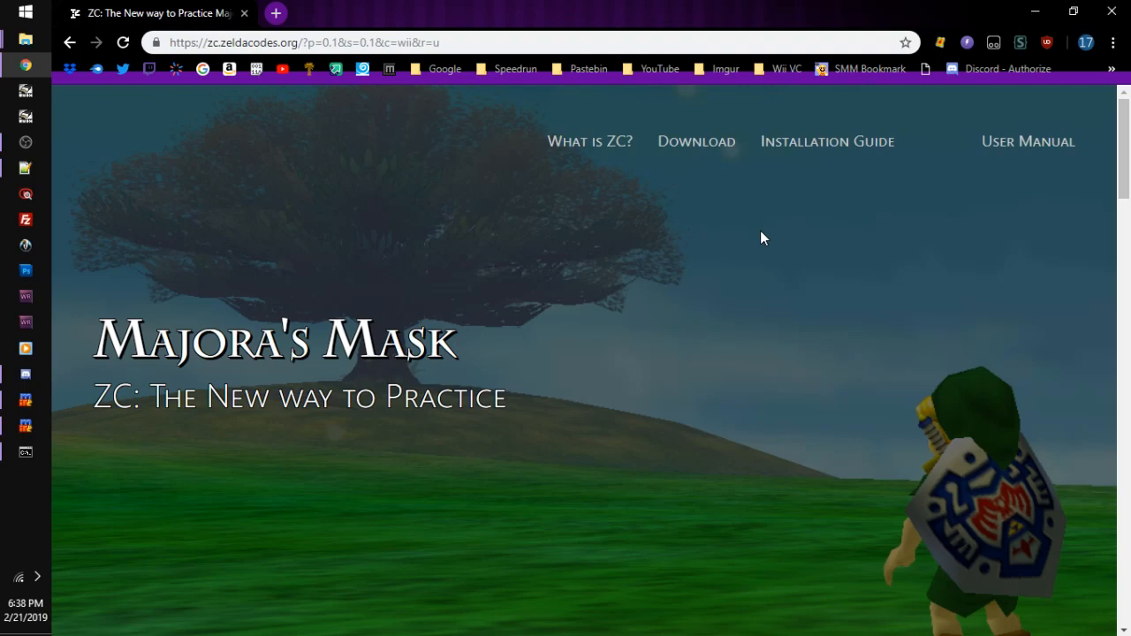
Step: Go to the site's Download section and choose version 0.1 for both the ZC patch and the save data
left_click(700, 143)
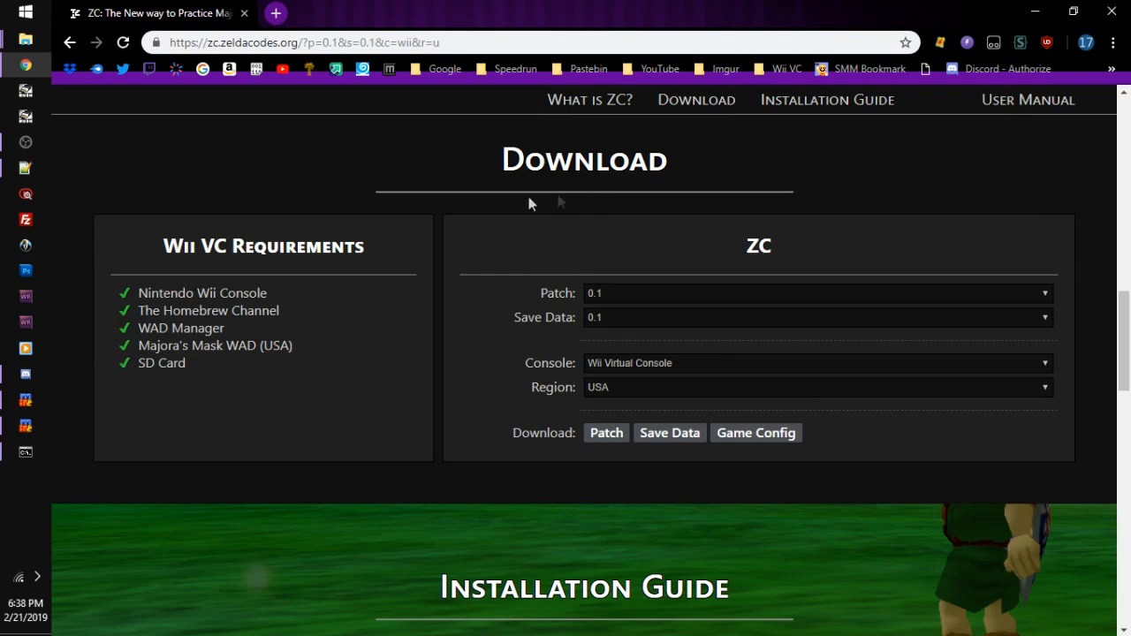
left_click_drag(164, 246, 365, 247)
left_click(403, 333)
left_click(636, 293)
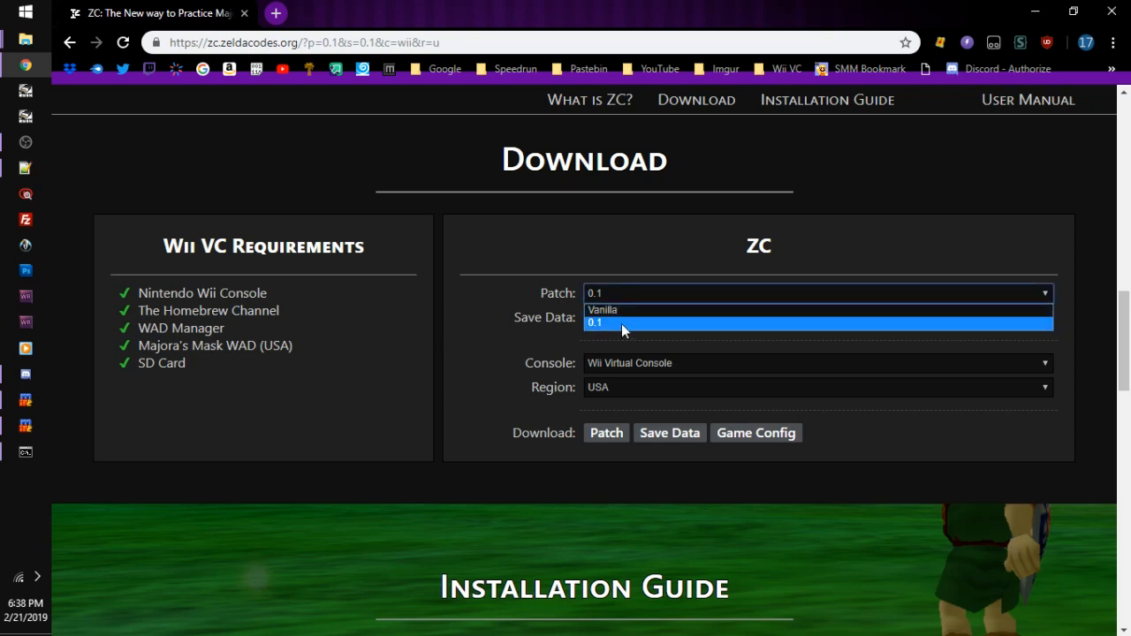
left_click(620, 325)
left_click(613, 320)
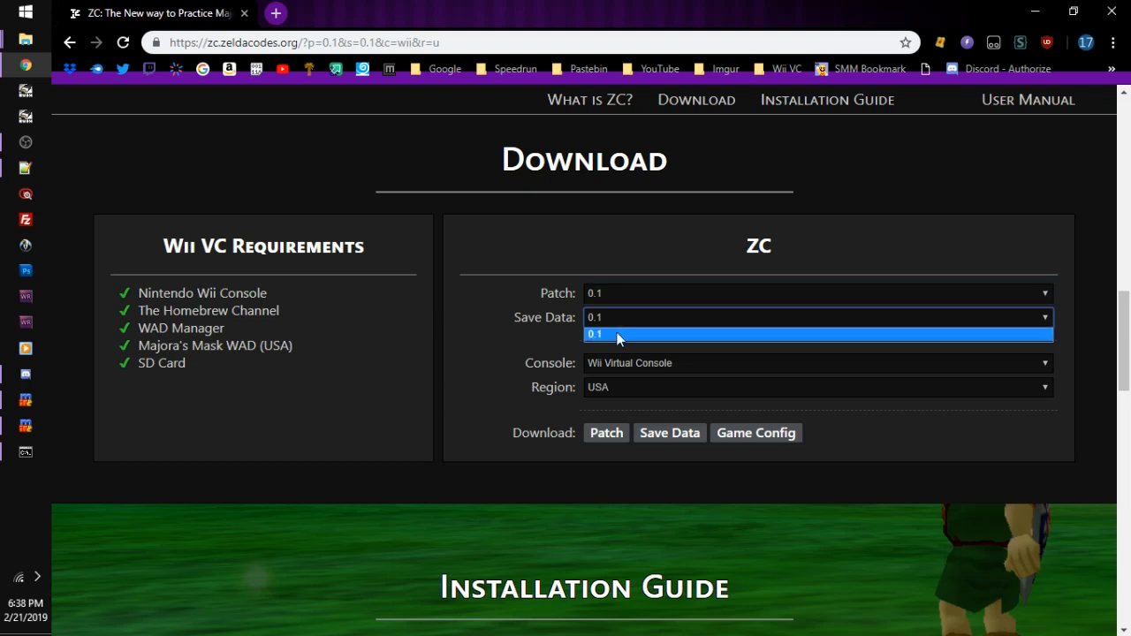
left_click(607, 336)
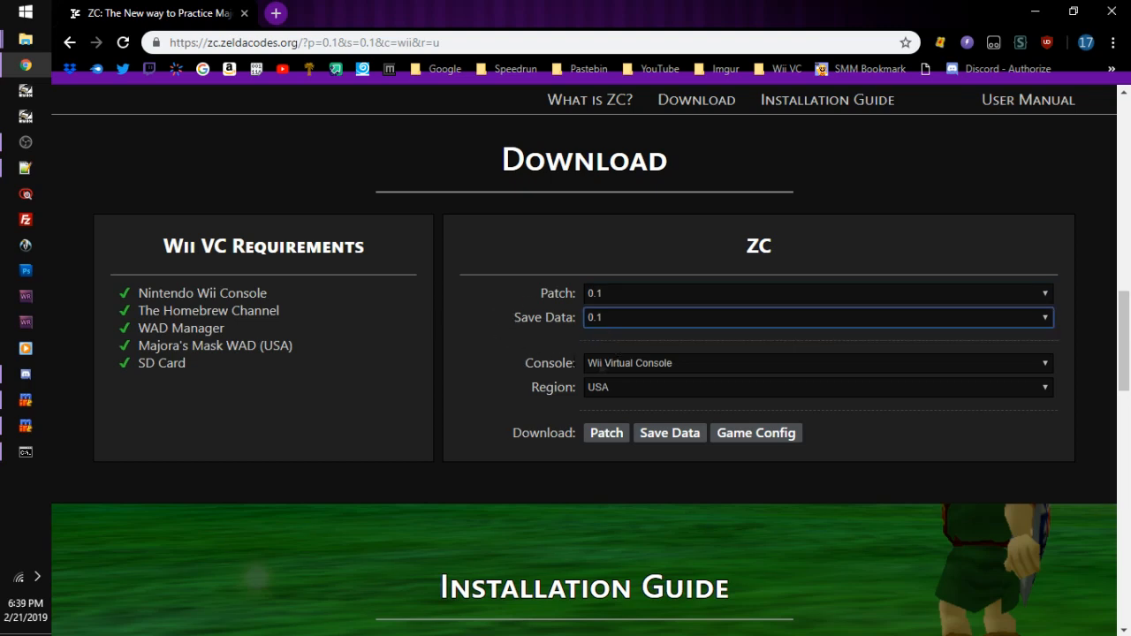
Step: Set the ZC download's console to Wii Virtual Console and its region to USA
left_click(691, 362)
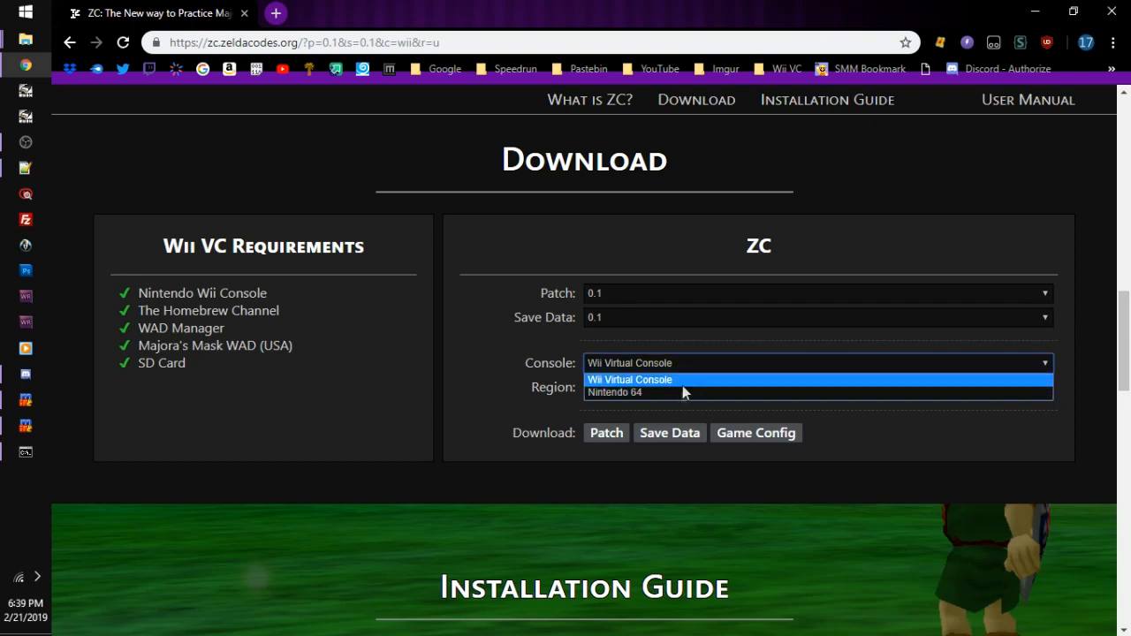
left_click(680, 381)
left_click(638, 387)
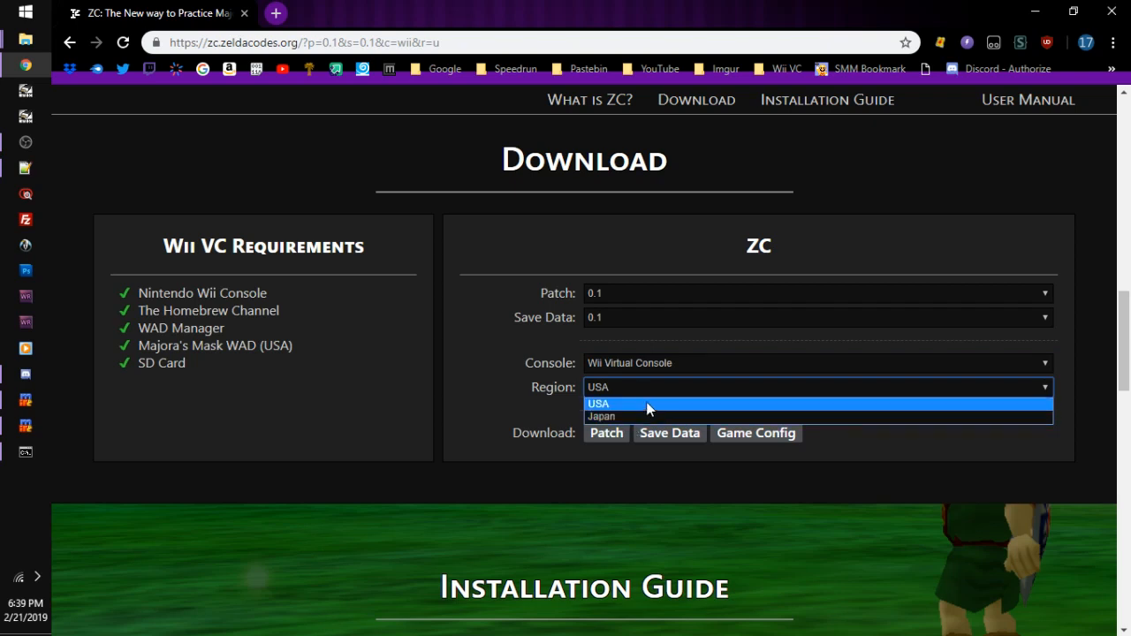
left_click(633, 405)
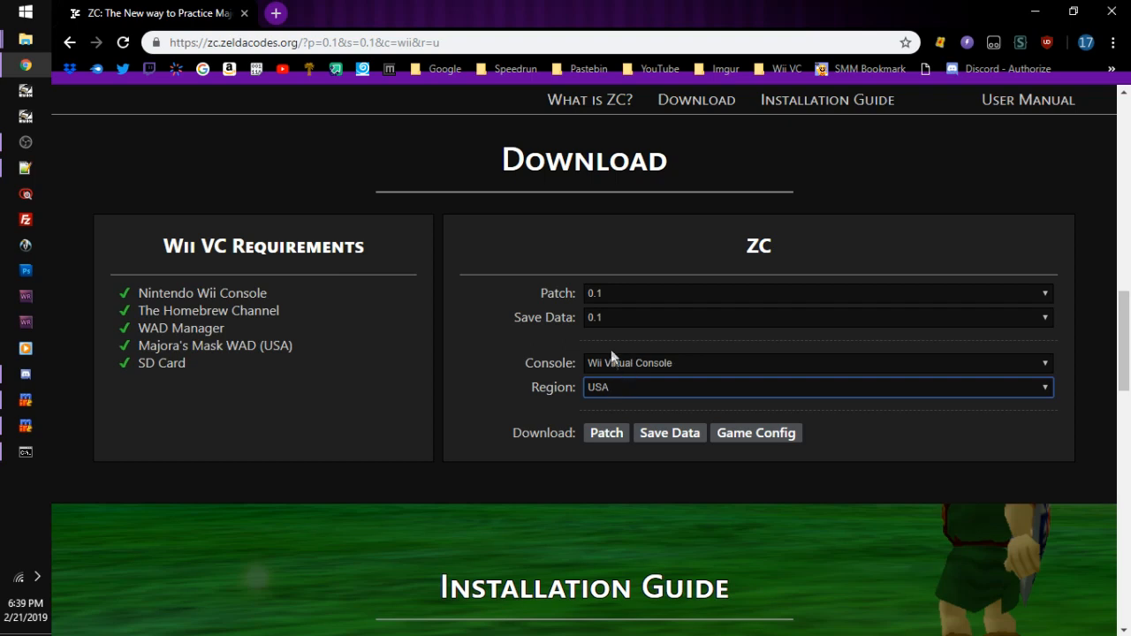
Step: Download the patch zc-u-0.1-wii.ups, the save data data.bin and the game config gameconfig.txt into the Downloads\zc folder
left_click(607, 434)
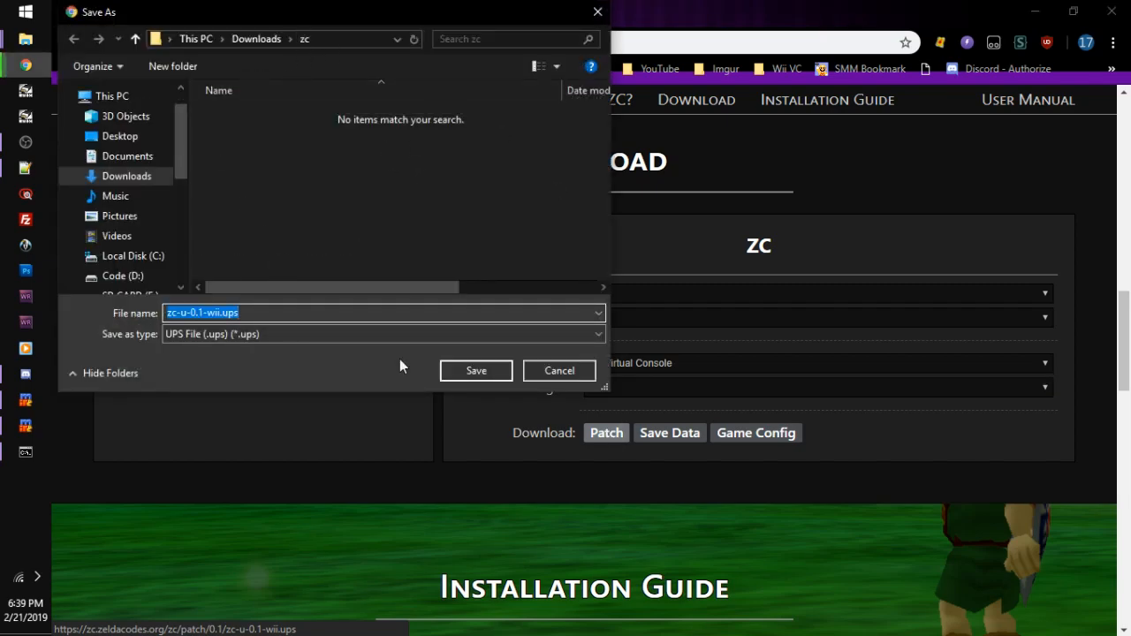
left_click(476, 371)
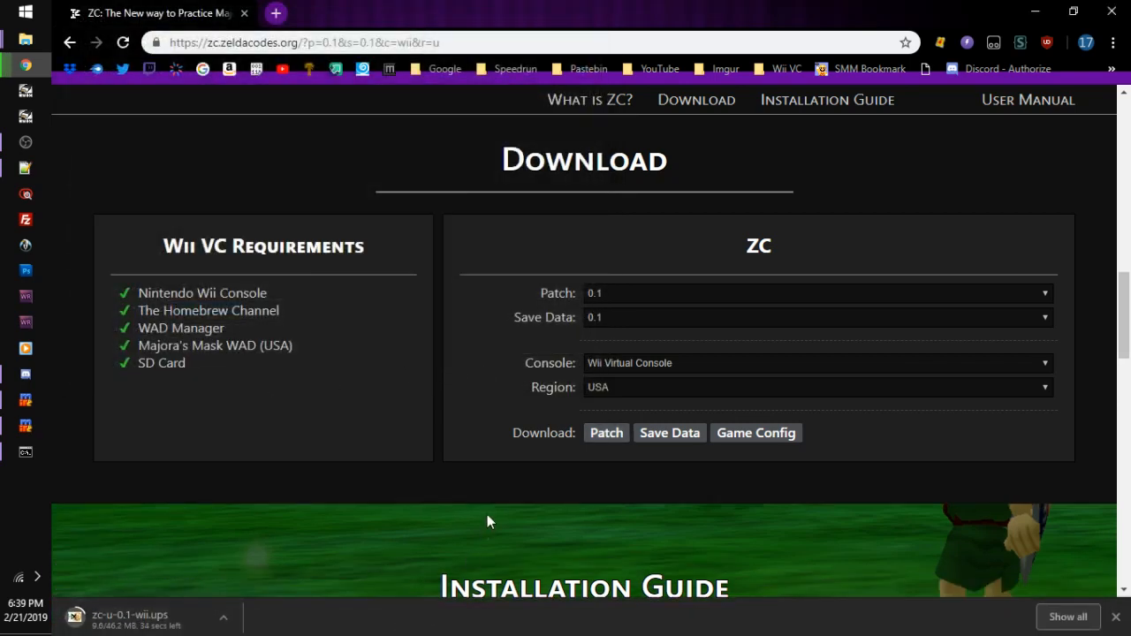
left_click(672, 436)
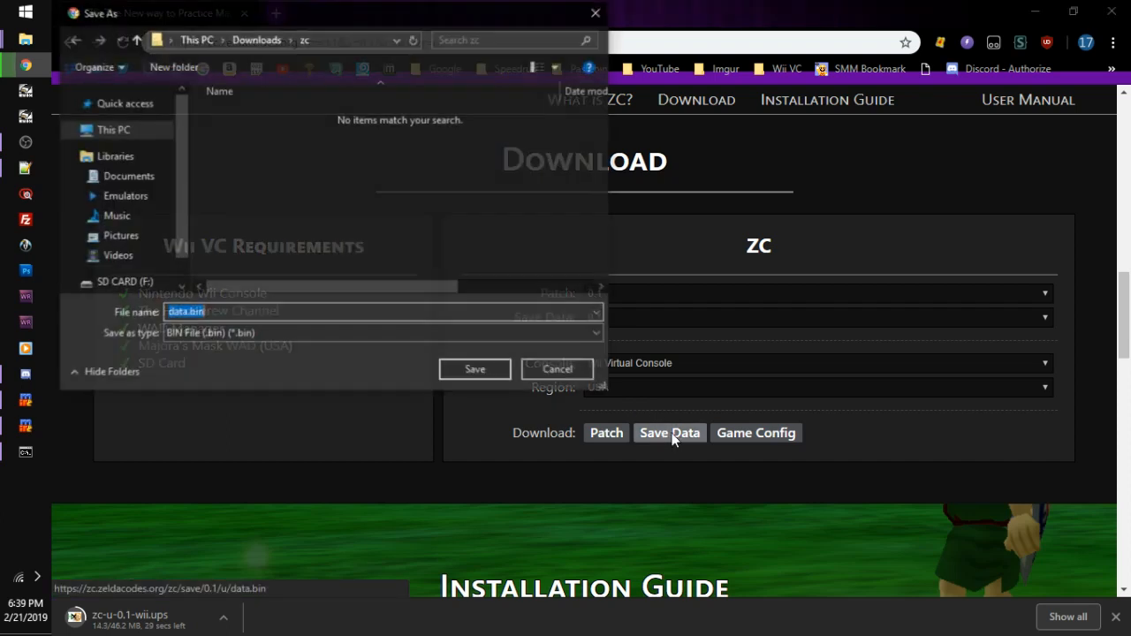
left_click(463, 366)
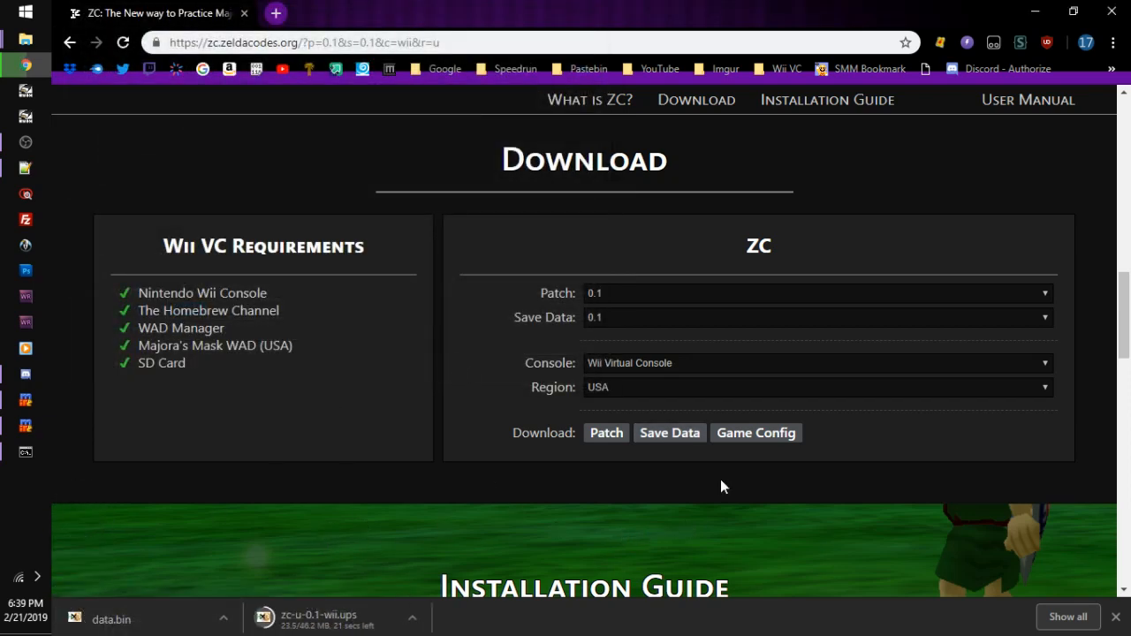
left_click(760, 434)
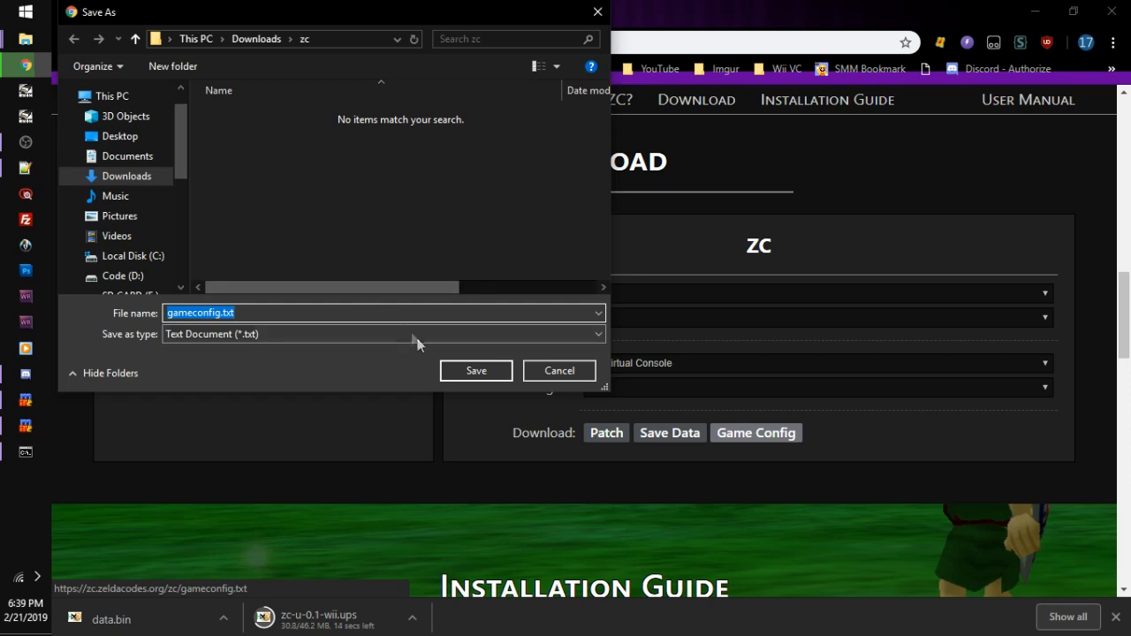
left_click(467, 369)
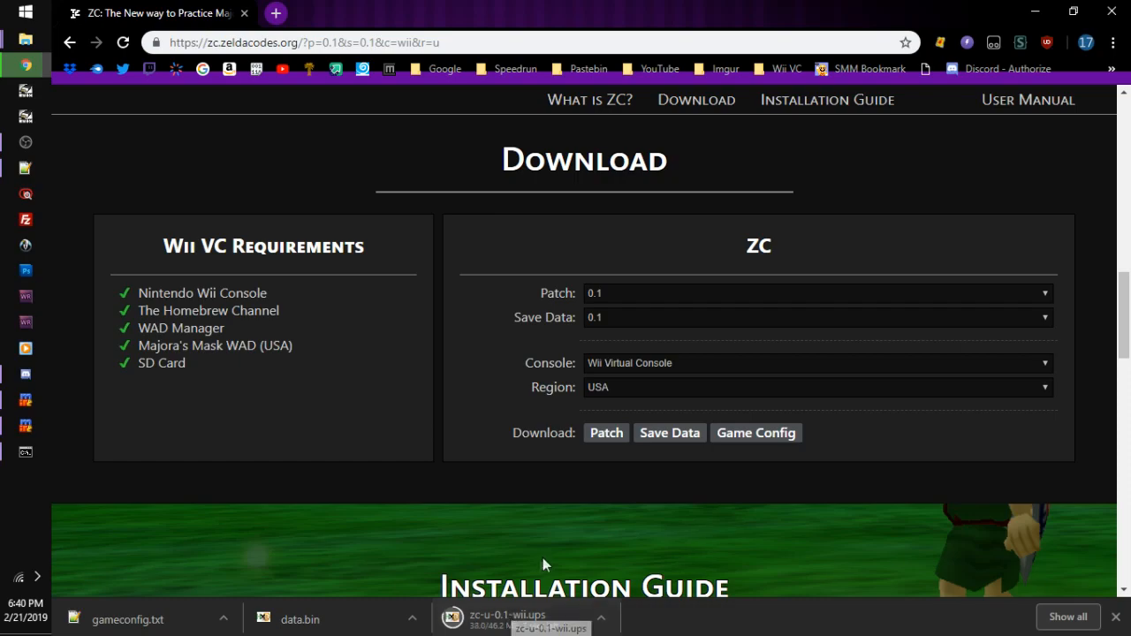
Step: Open the patcher from the Wii Virtual Console installation guide and load "Legend of Zelda, The - Majora's Mask (USA).z64" as the ROM/WAD
scroll(619, 442, "down", 4)
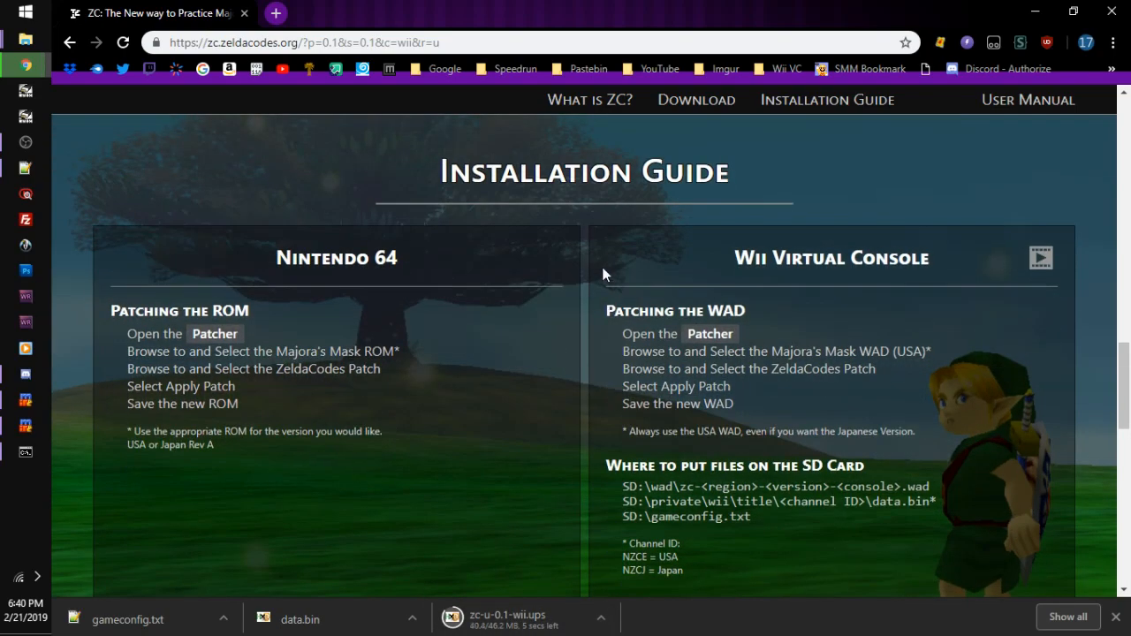
scroll(503, 344, "up", 4)
scroll(603, 328, "down", 3)
scroll(618, 354, "down", 1)
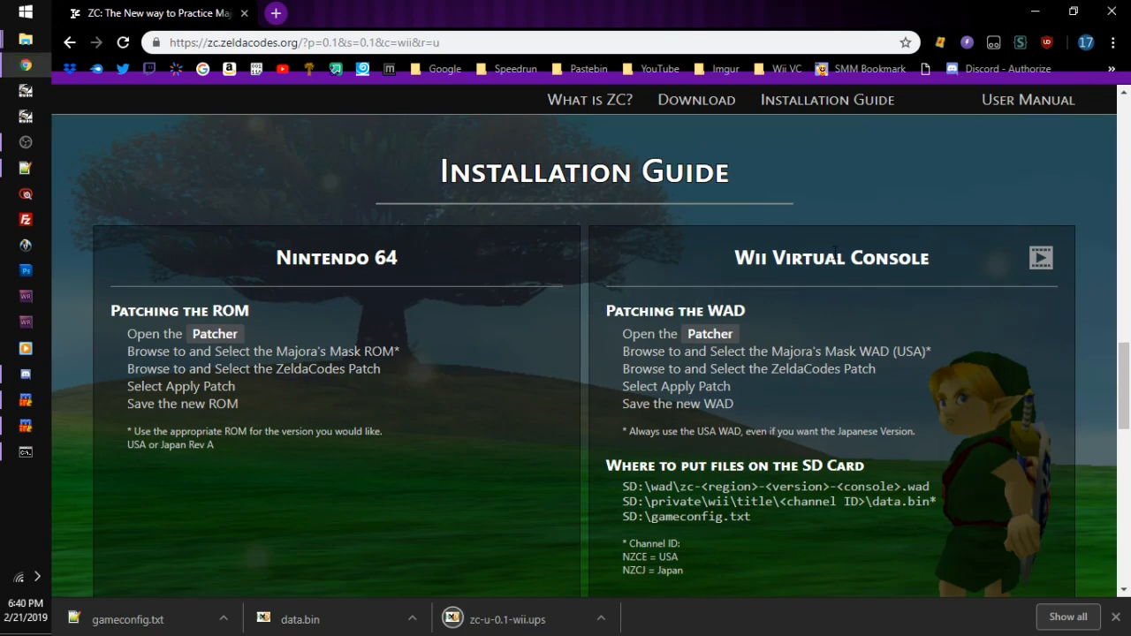
left_click(703, 336)
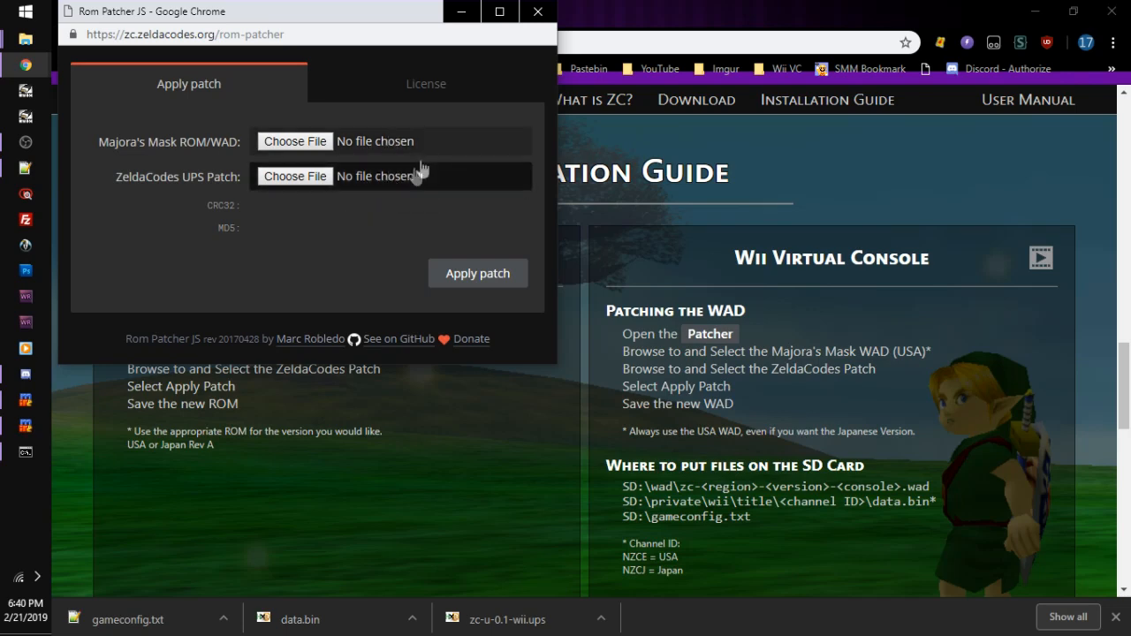
left_click(433, 147)
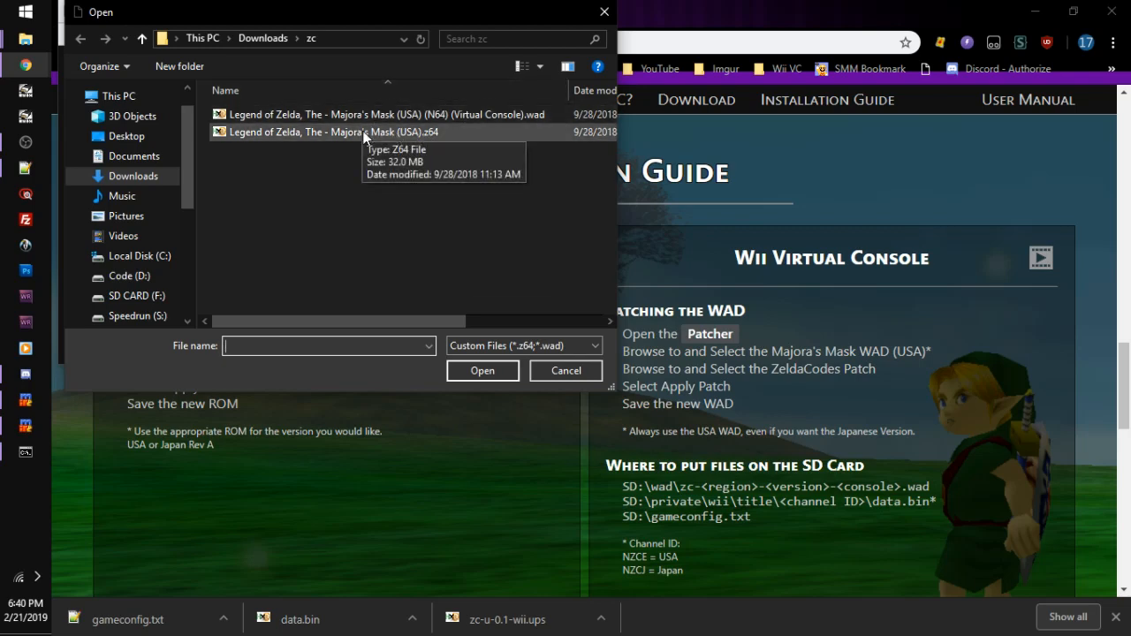
double_click(421, 132)
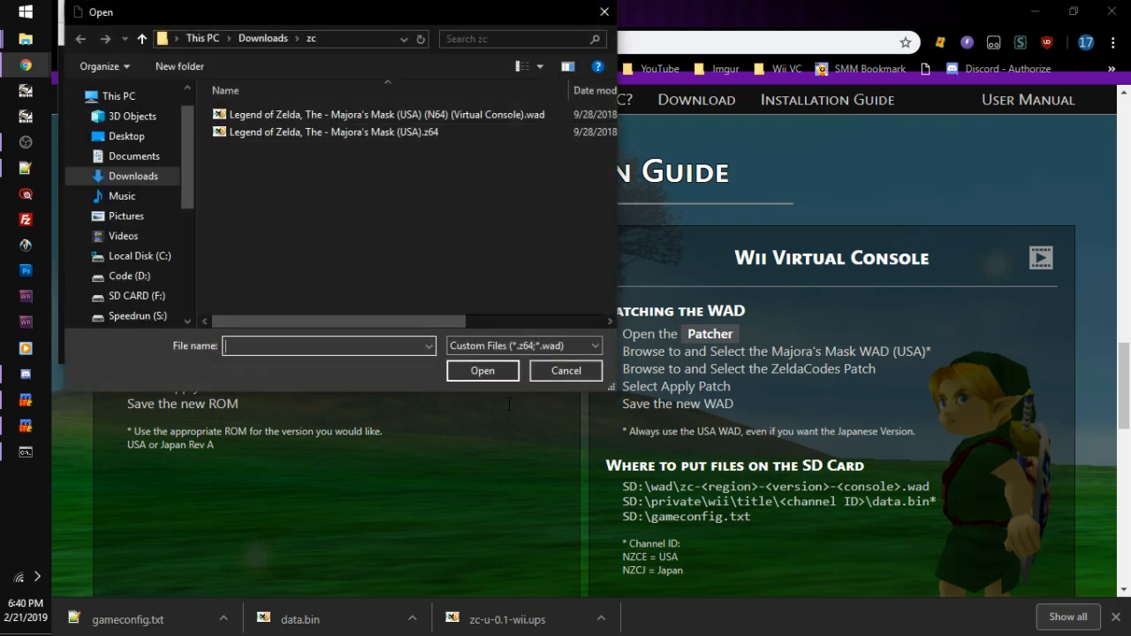
double_click(413, 137)
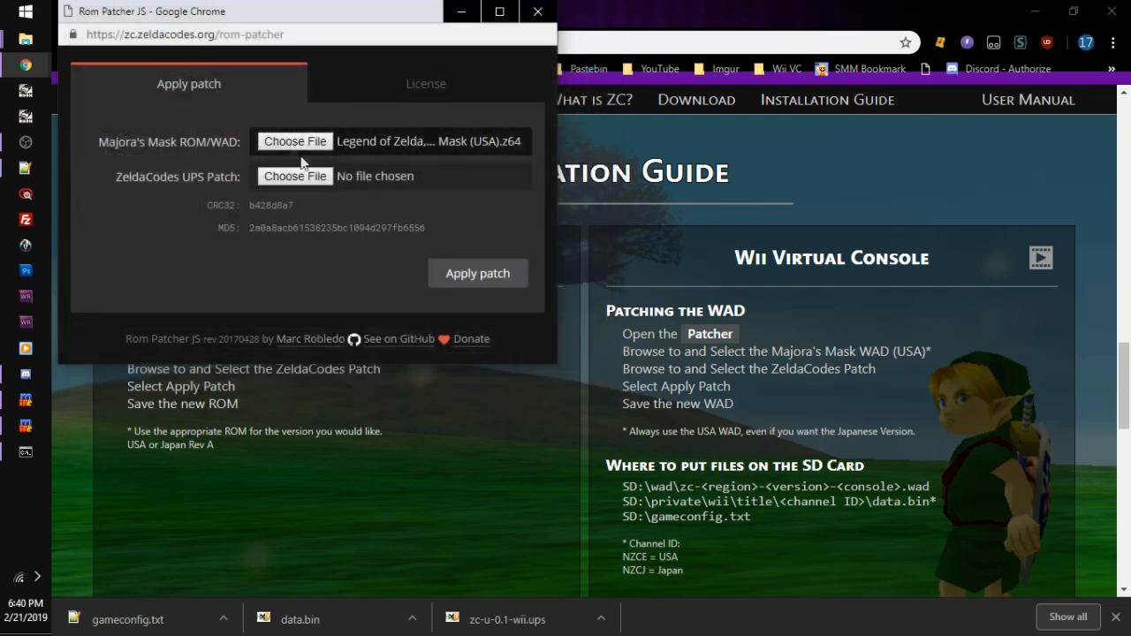
Step: Select zc-u-0.1-wii.ups as the ZeldaCodes UPS patch and try to apply it to the loaded z64 ROM
left_click(361, 175)
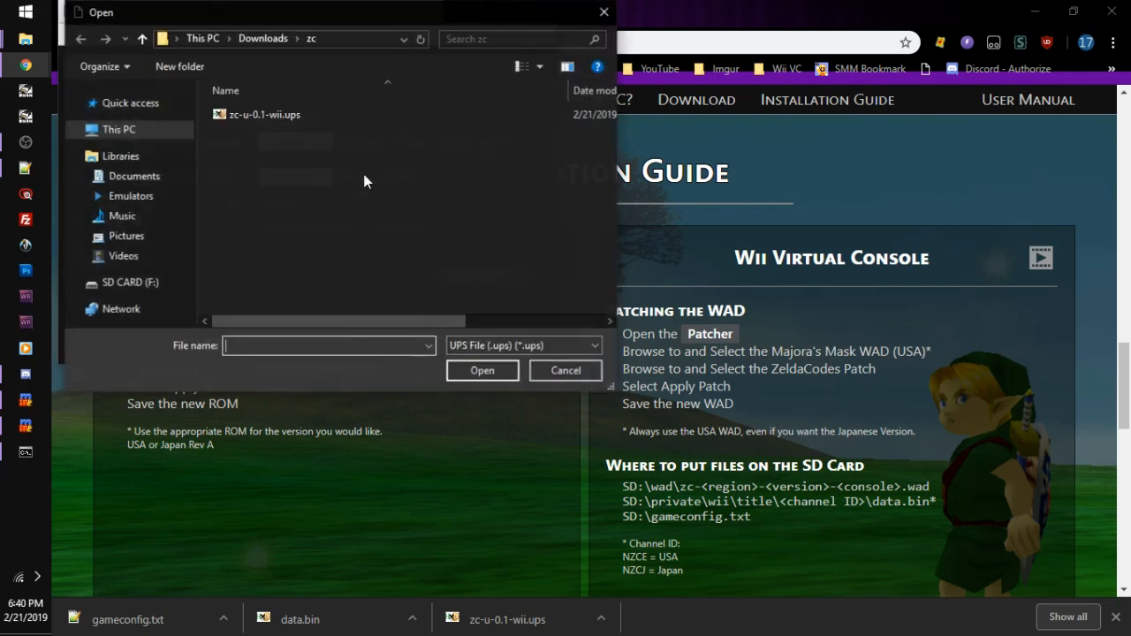
double_click(285, 116)
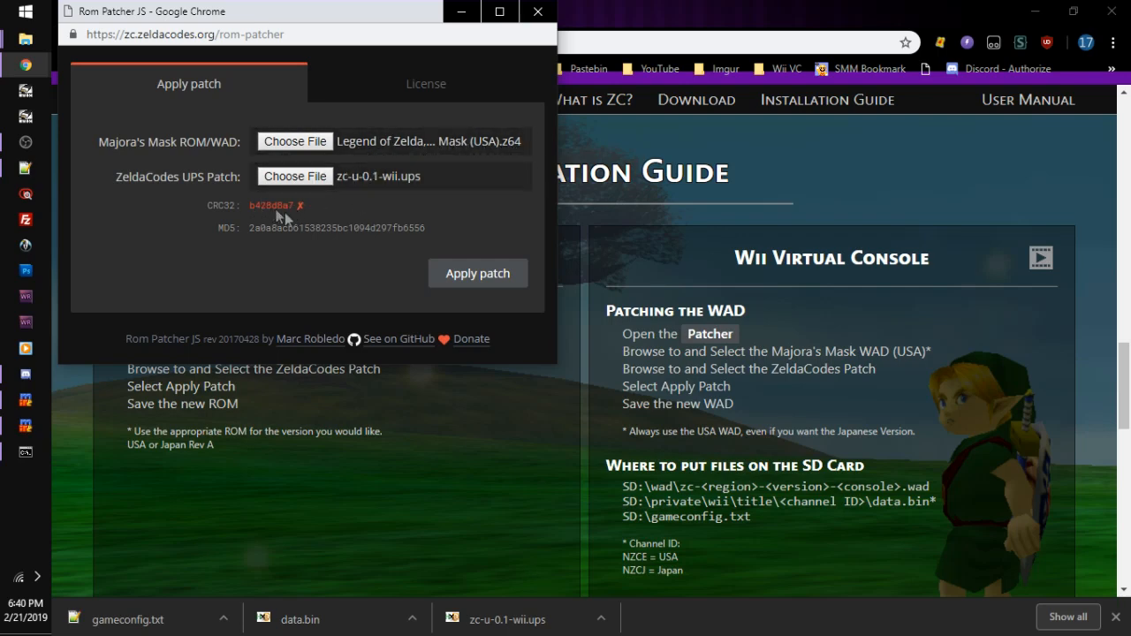
left_click(437, 274)
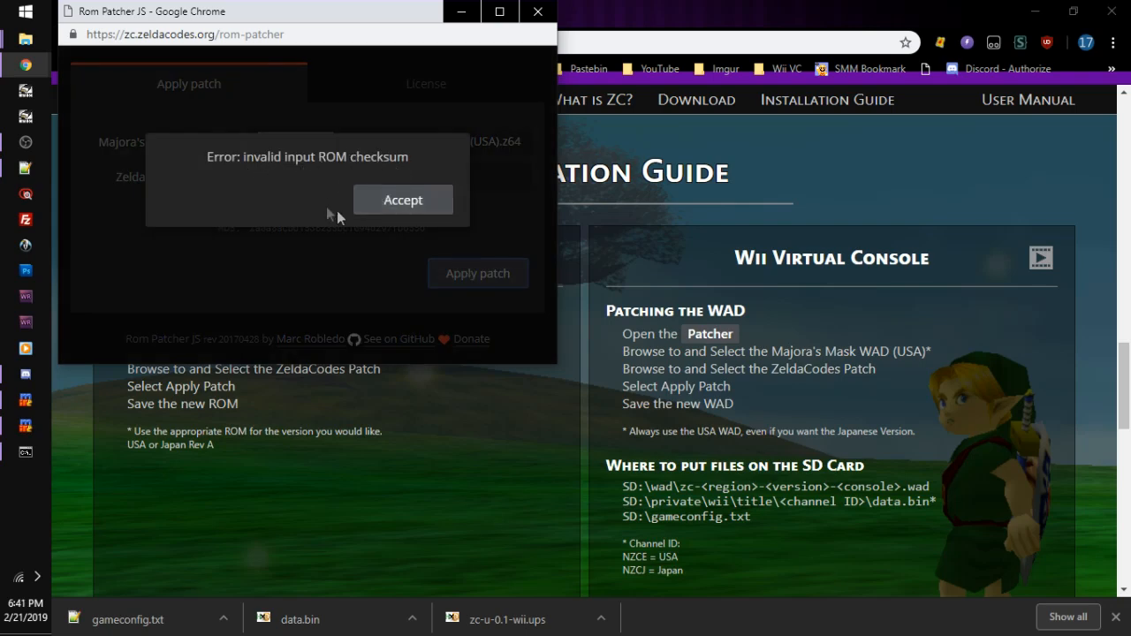
left_click(403, 202)
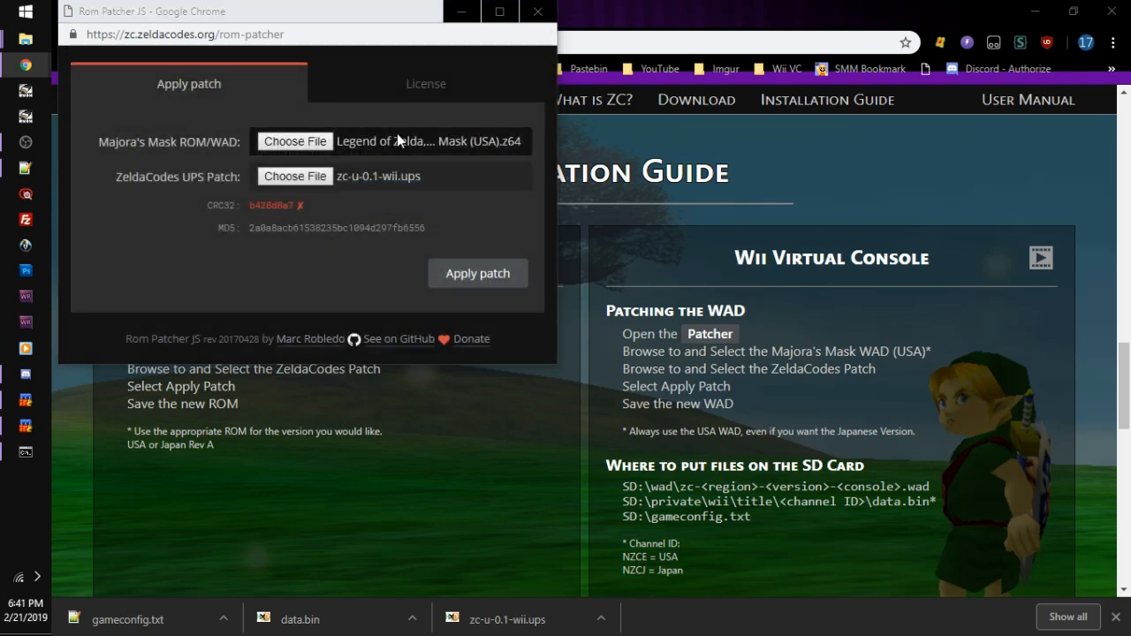
Step: Patch "Legend of Zelda, The - Majora's Mask (USA) (N64) (Virtual Console).wad" instead, save the result as zc-u-0.1-wii.wad and close the patcher
left_click(397, 136)
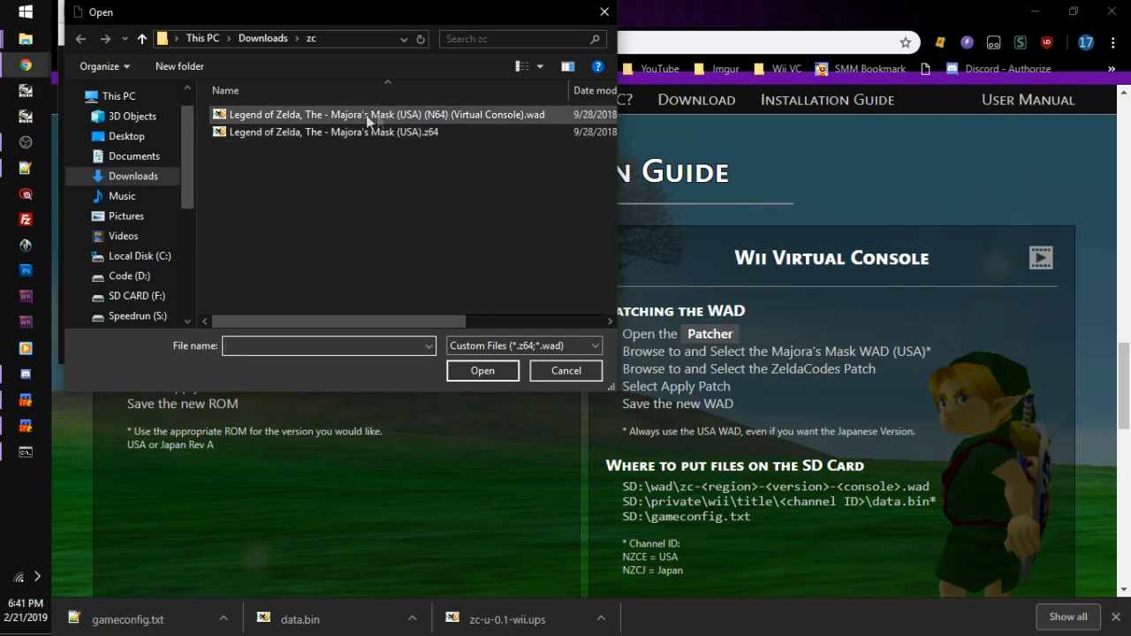
double_click(479, 116)
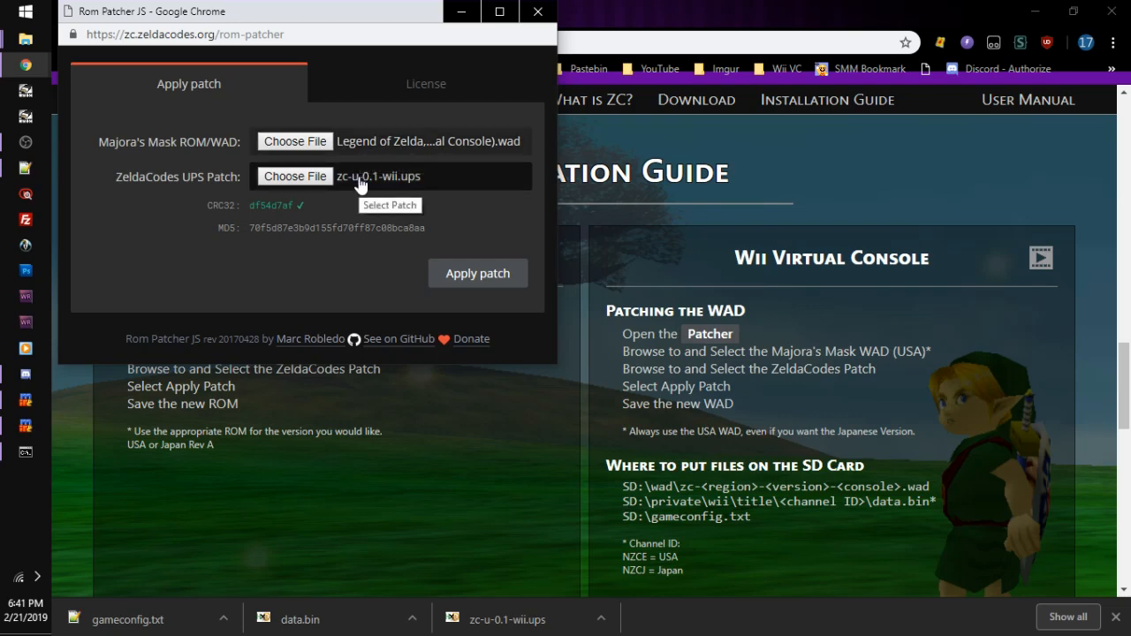
left_click(466, 277)
left_click(465, 276)
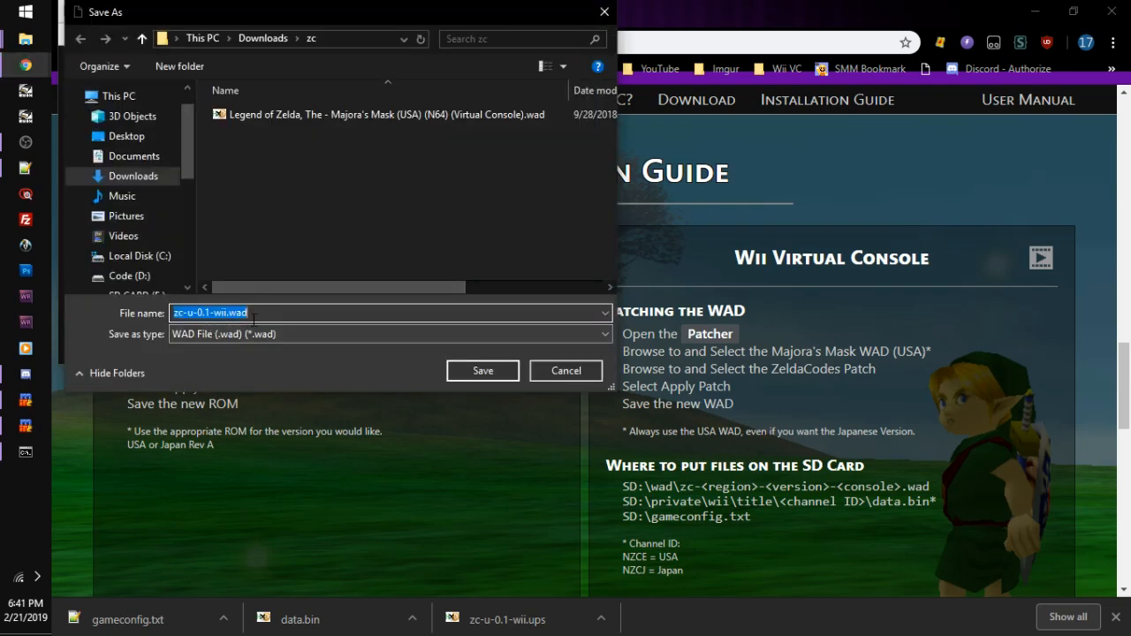
left_click(468, 370)
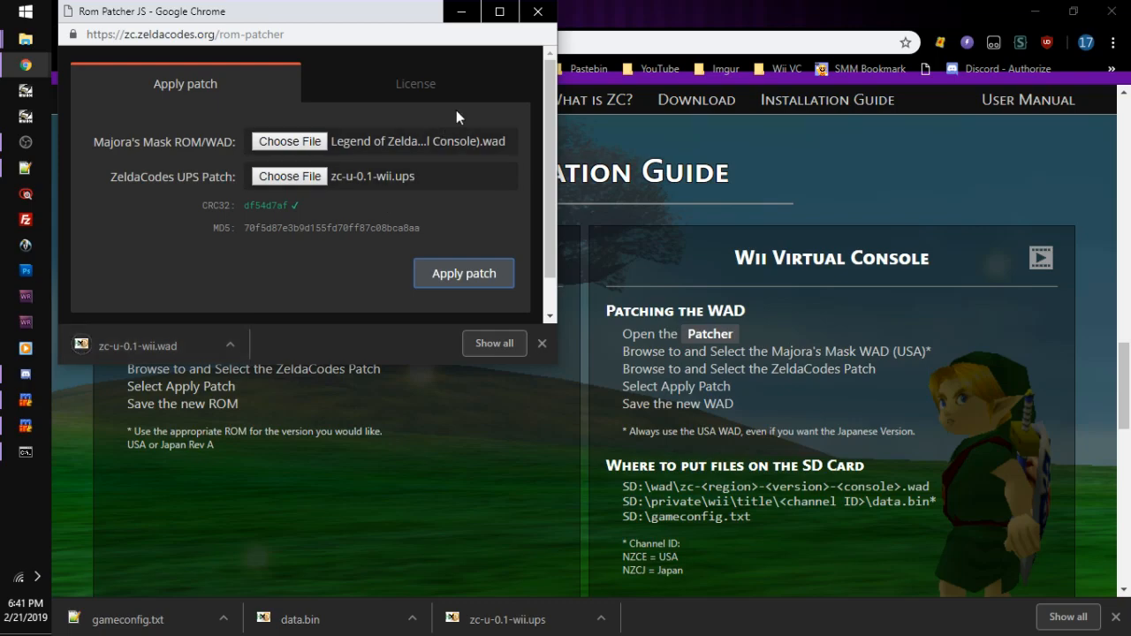
left_click(537, 12)
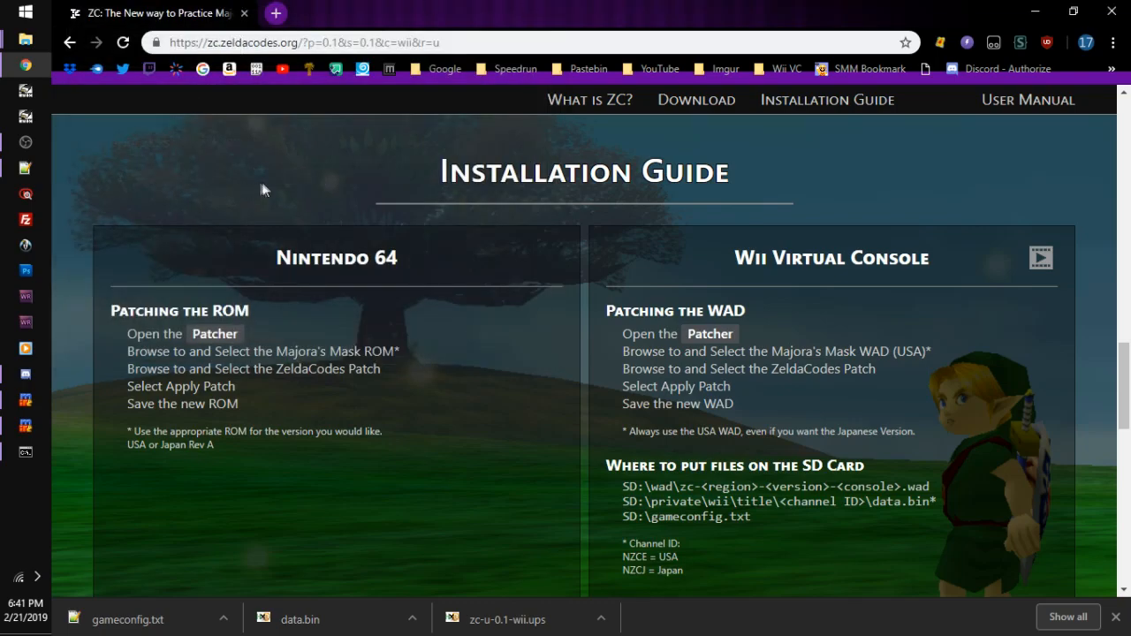
Step: Switch to File Explorer and copy gameconfig.txt from the zc folder to the root of SD CARD (F:)
left_click(1035, 12)
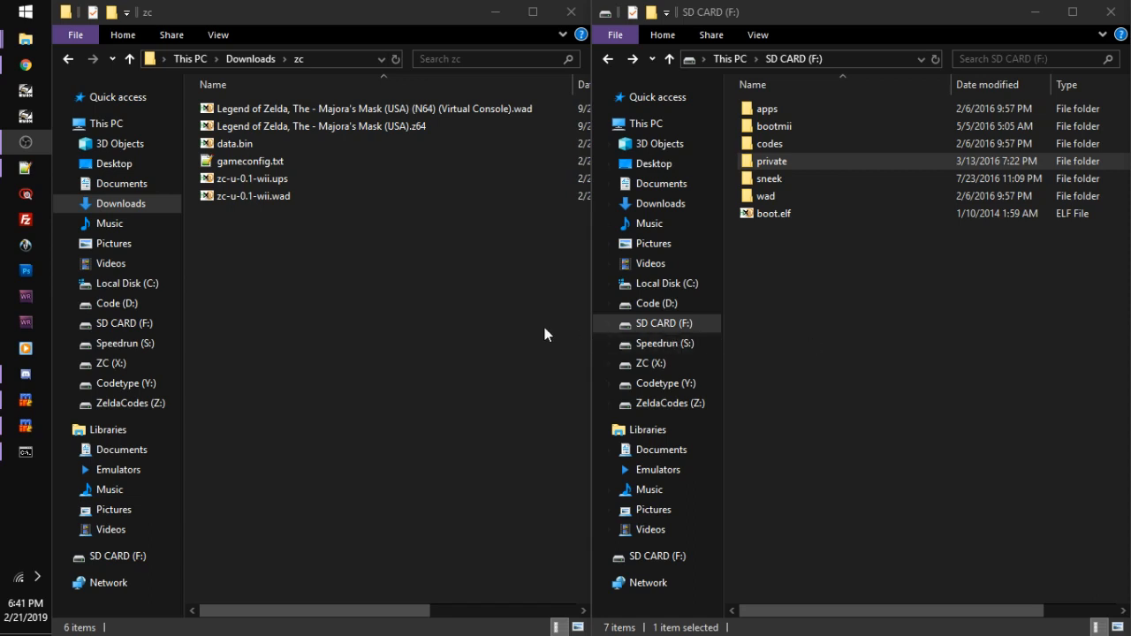
left_click(314, 233)
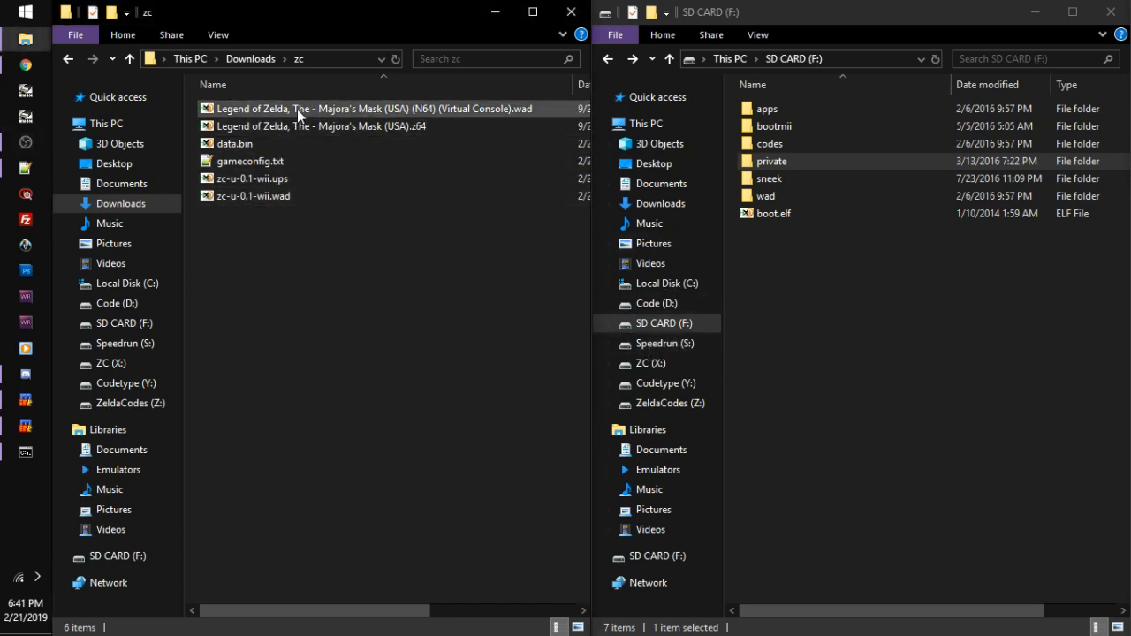
left_click(868, 258)
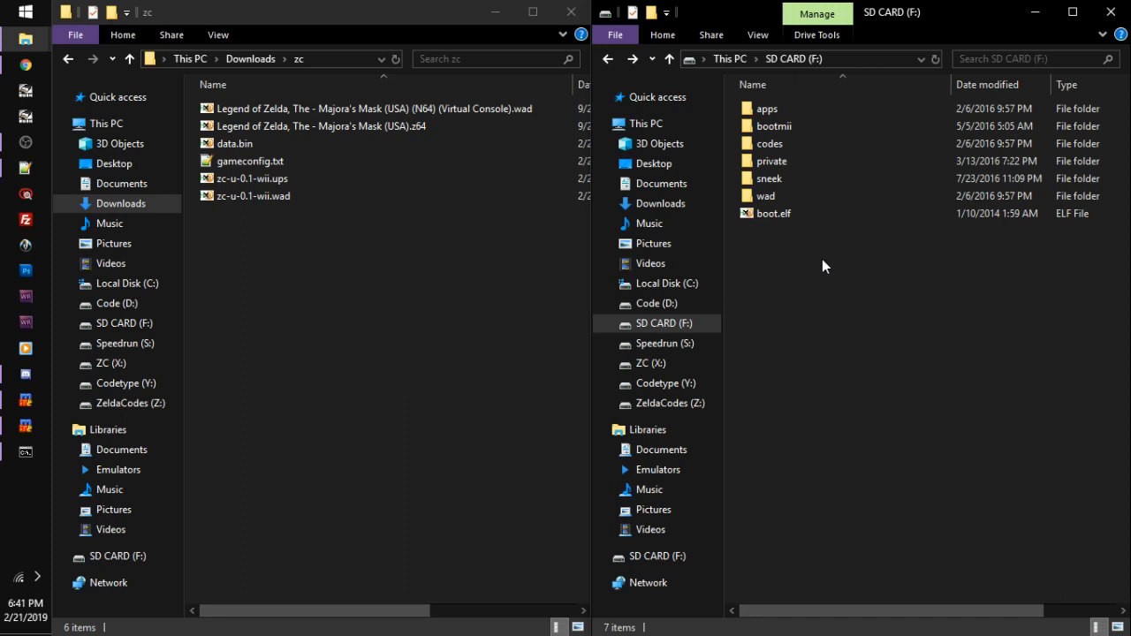
left_click(267, 161)
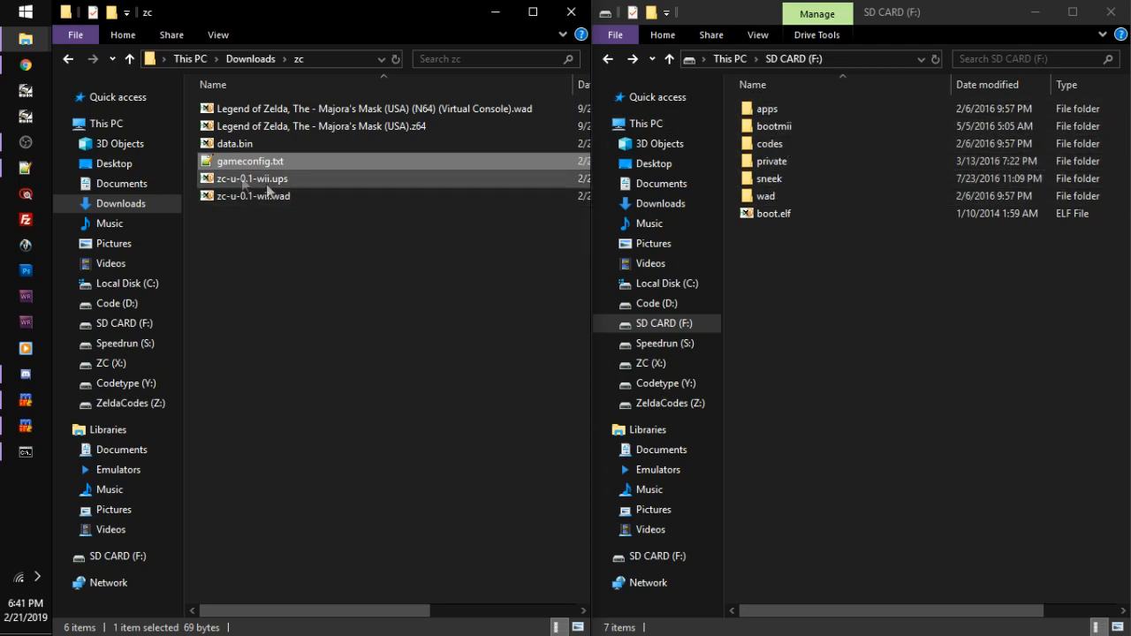
left_click_drag(248, 162, 785, 287)
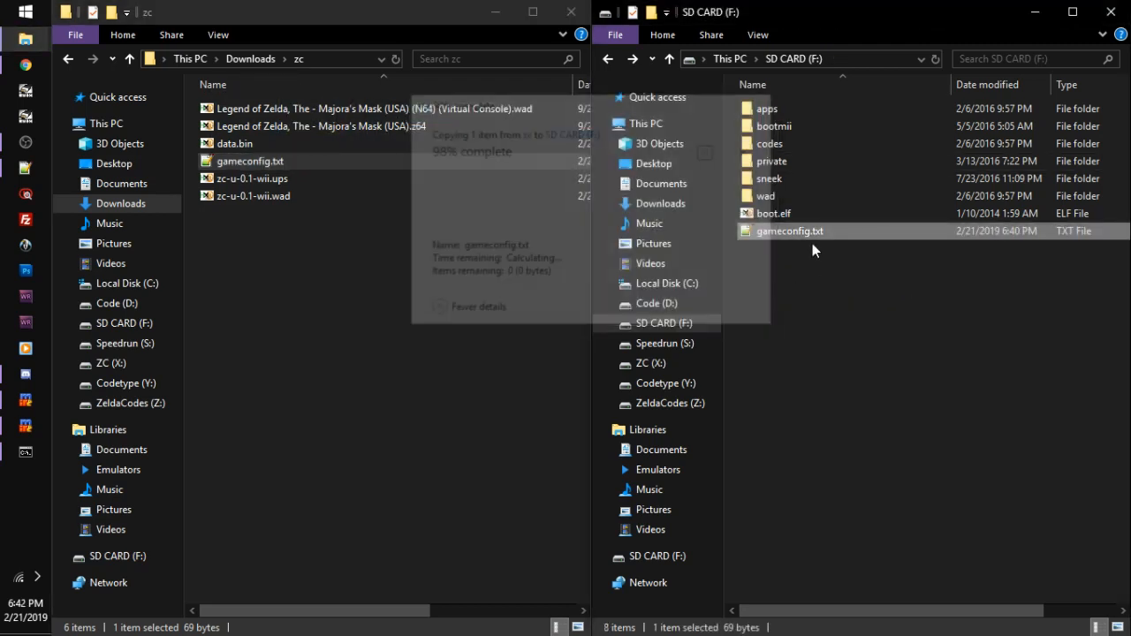
left_click(788, 247)
left_click(790, 235)
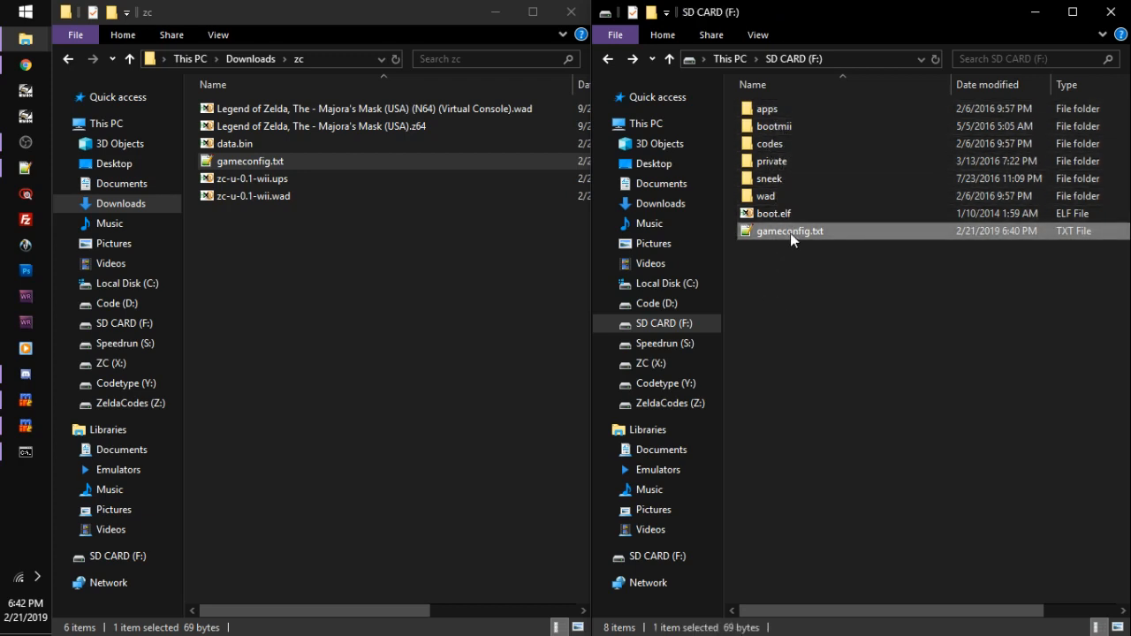
left_click(790, 258)
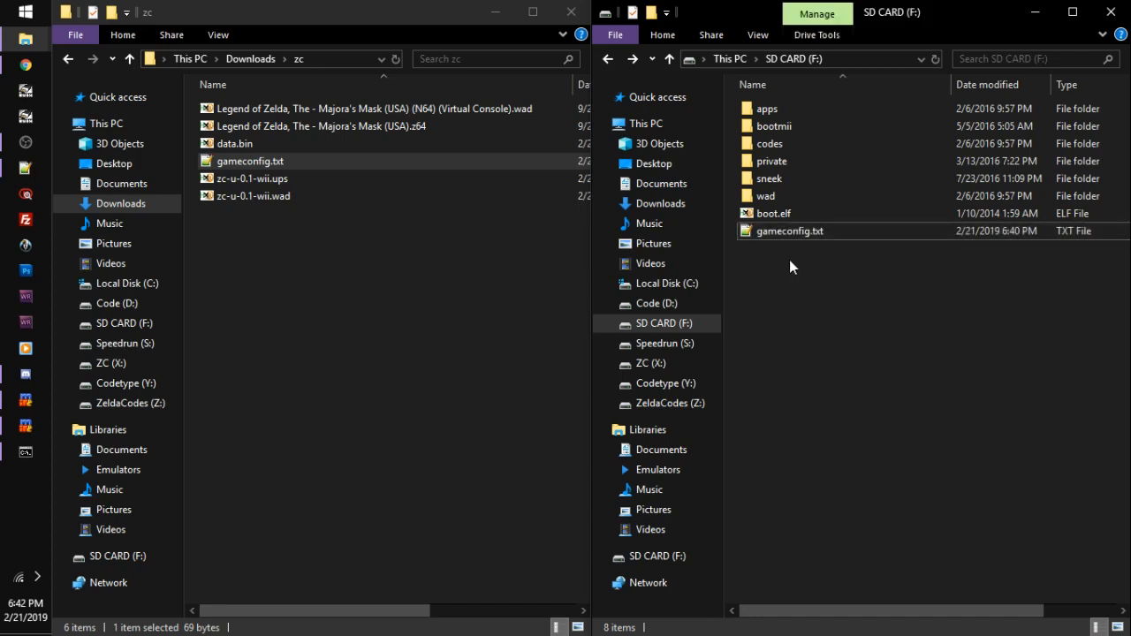
Step: Copy zc-u-0.1-wii.wad from the zc folder into the wad folder of SD CARD (F:) and return to the card's root
double_click(778, 195)
left_click_drag(278, 200, 832, 199)
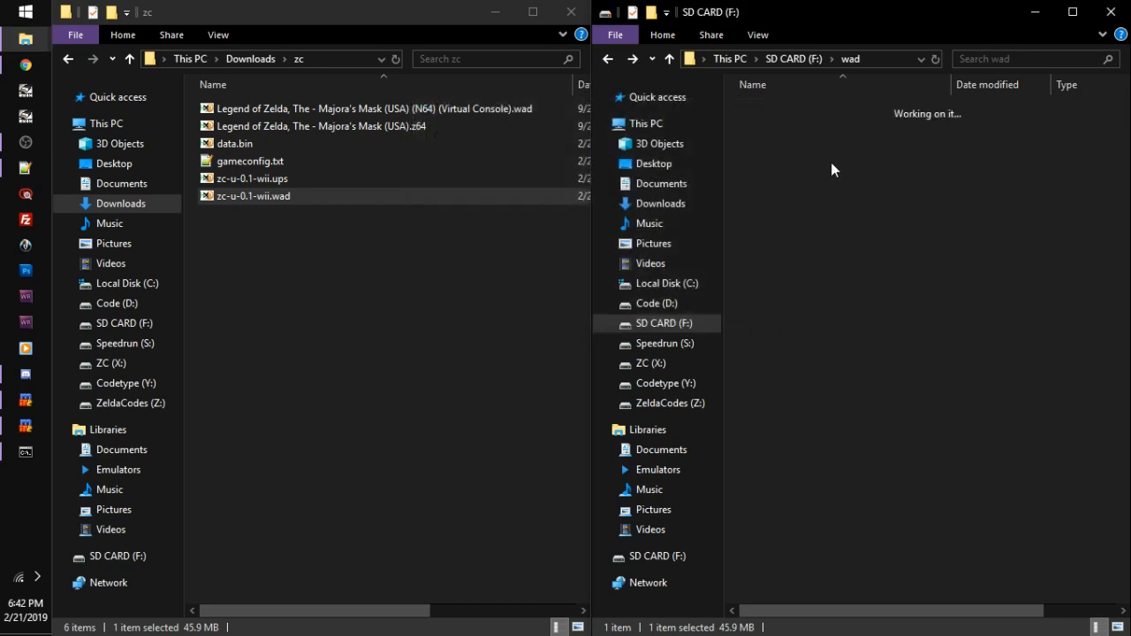
key("BackSpace")
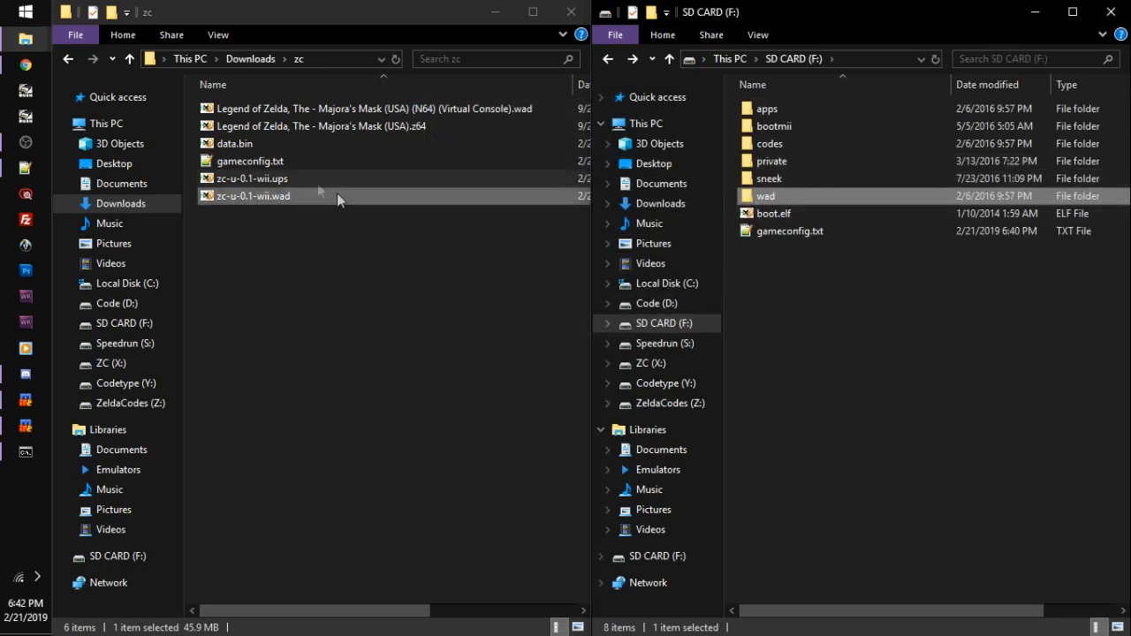
Step: Copy data.bin from the zc folder into private\wii\title\NZCE on SD CARD (F:)
left_click(257, 149)
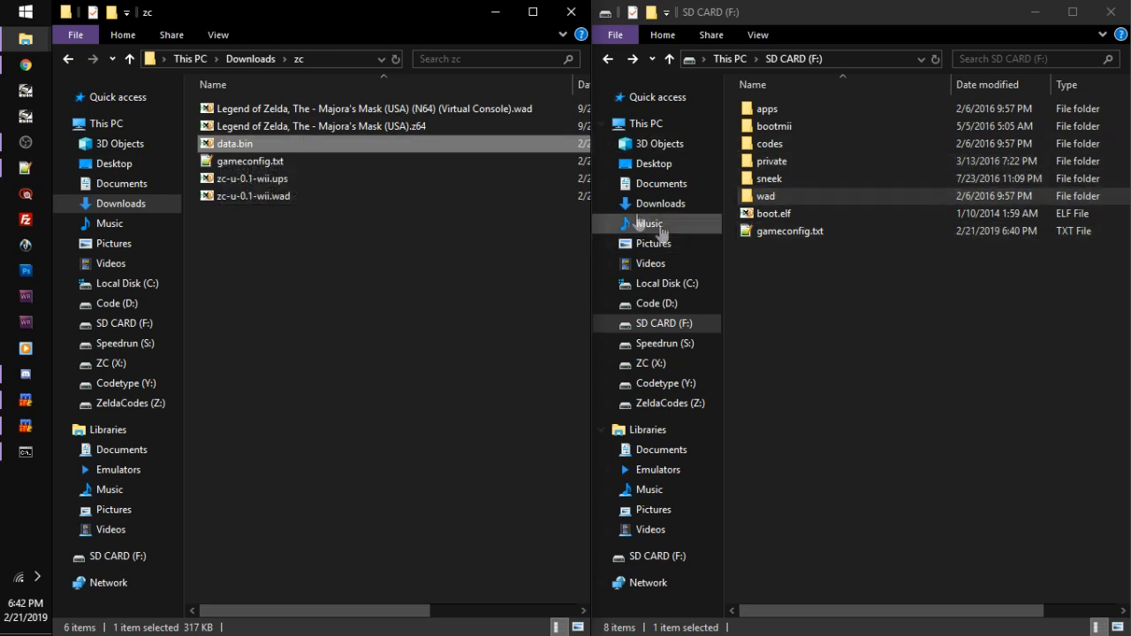
left_click(784, 164)
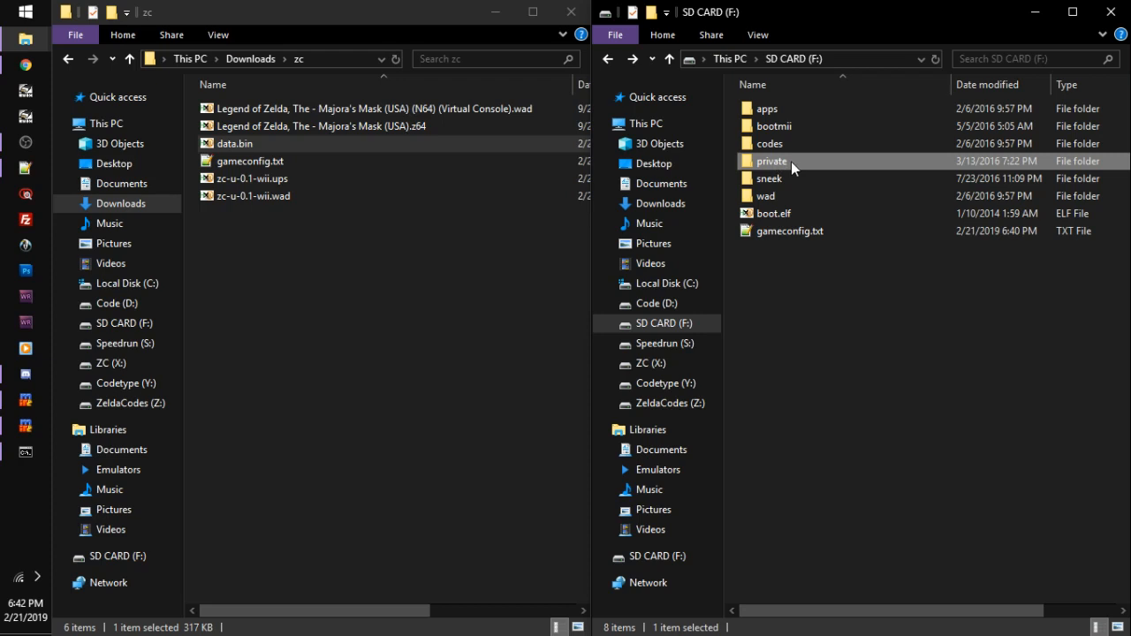
double_click(798, 162)
double_click(797, 109)
double_click(791, 109)
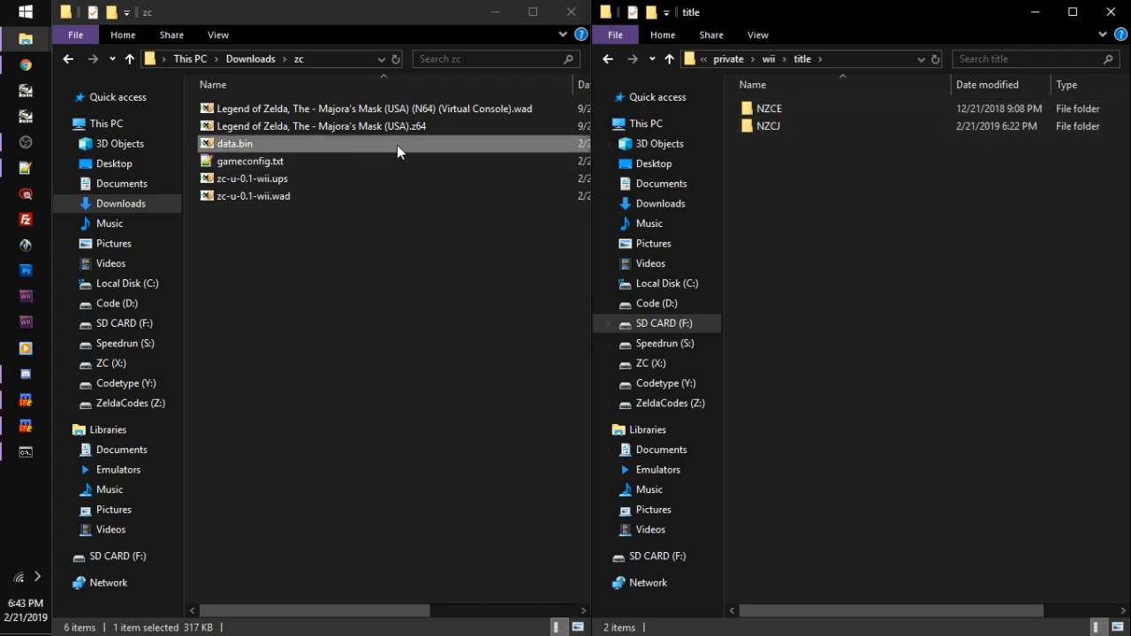
left_click(765, 109)
double_click(799, 110)
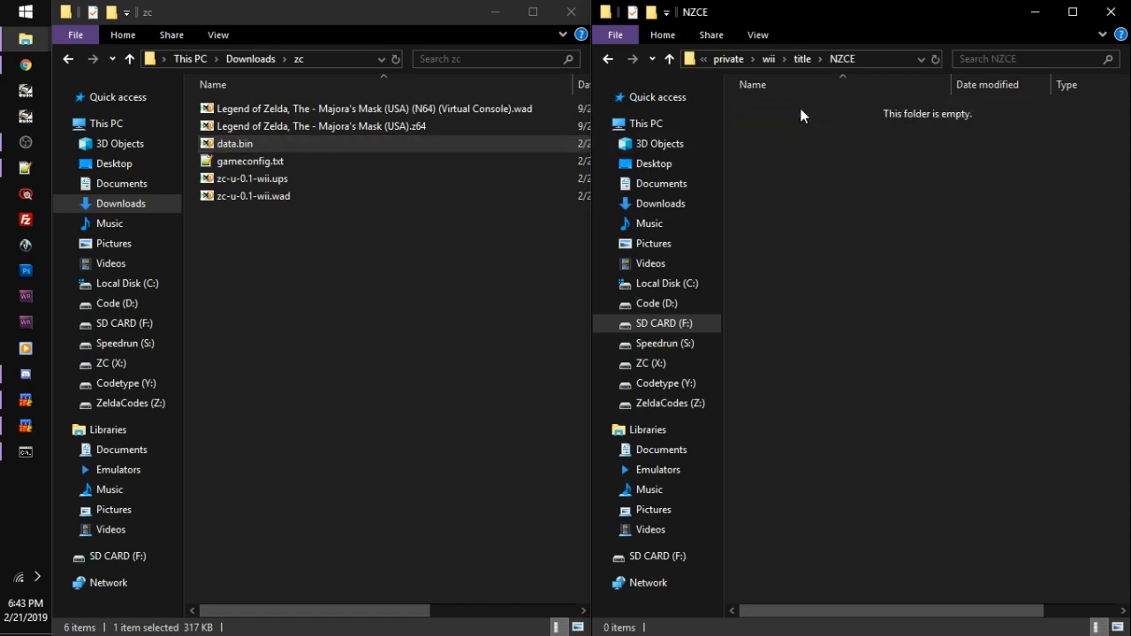
left_click_drag(281, 152, 894, 193)
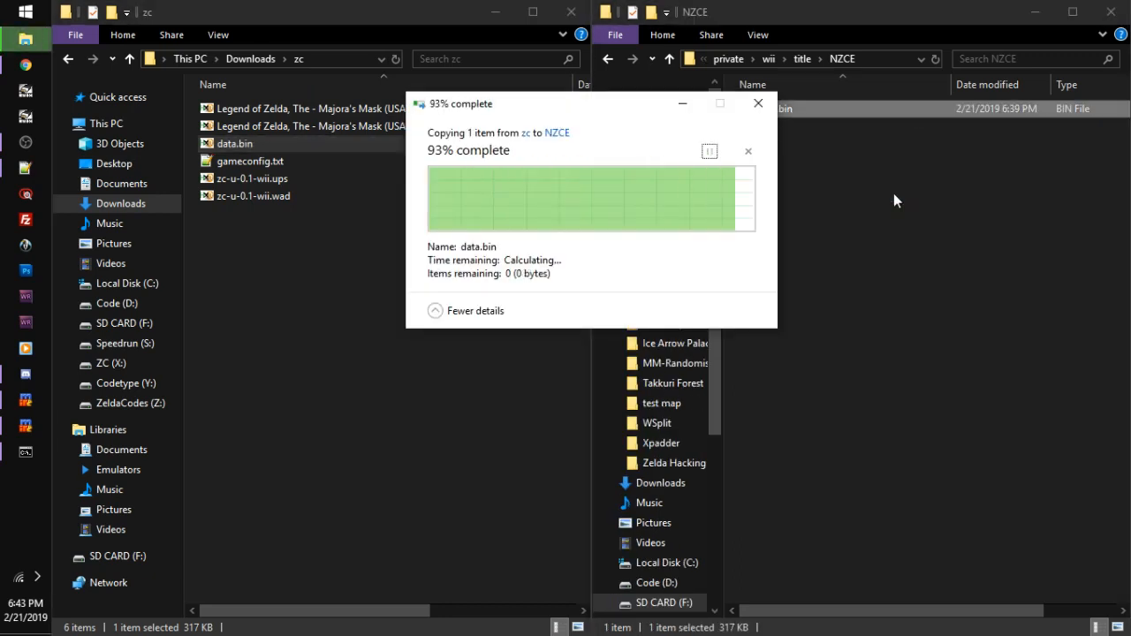
Step: Go back up from the NZCE folder to the root of SD CARD (F:)
left_click(840, 206)
key("alt+Up")
key("alt+Up")
key("alt+Up")
key("alt+Up")
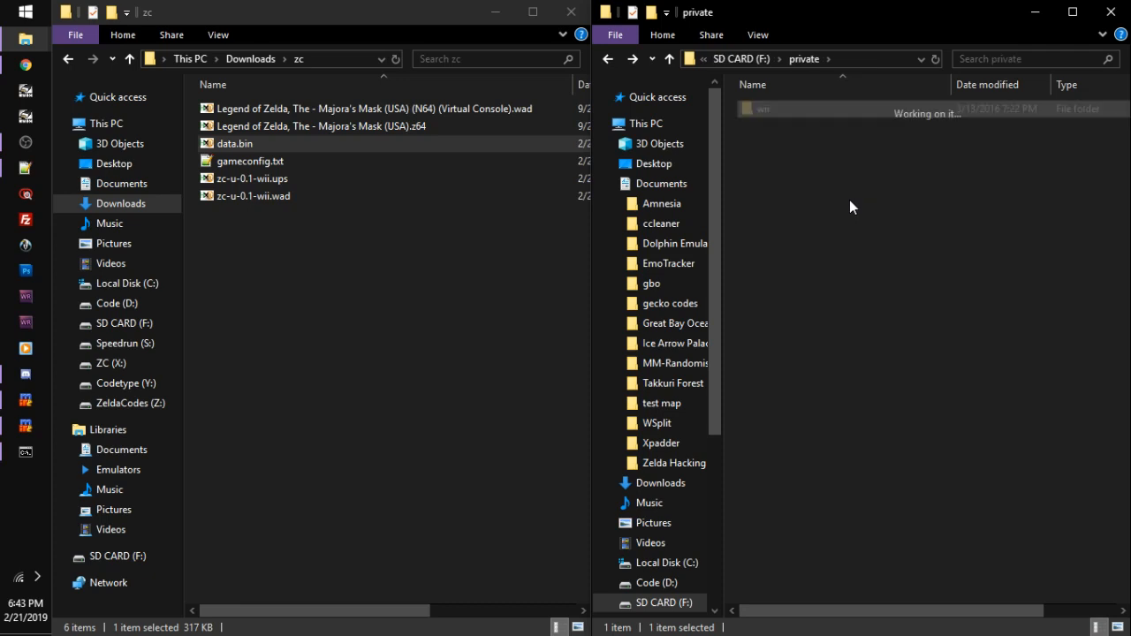
left_click(833, 283)
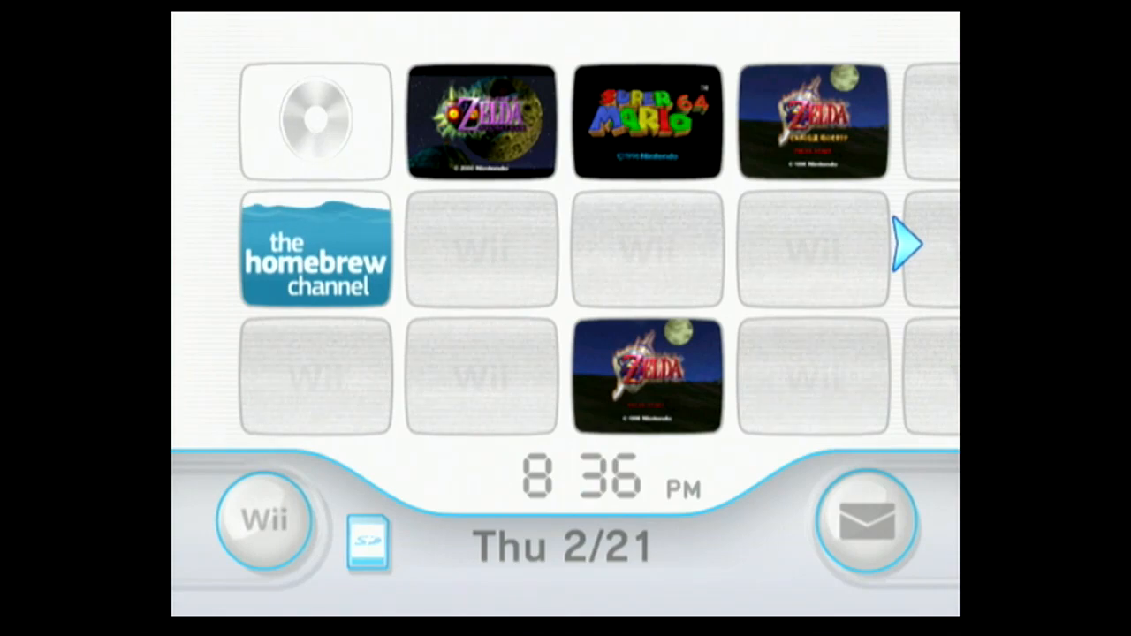
Step: Switch to the Wii, start the Homebrew Channel and load Yet Another Wad Mgr
left_click(305, 231)
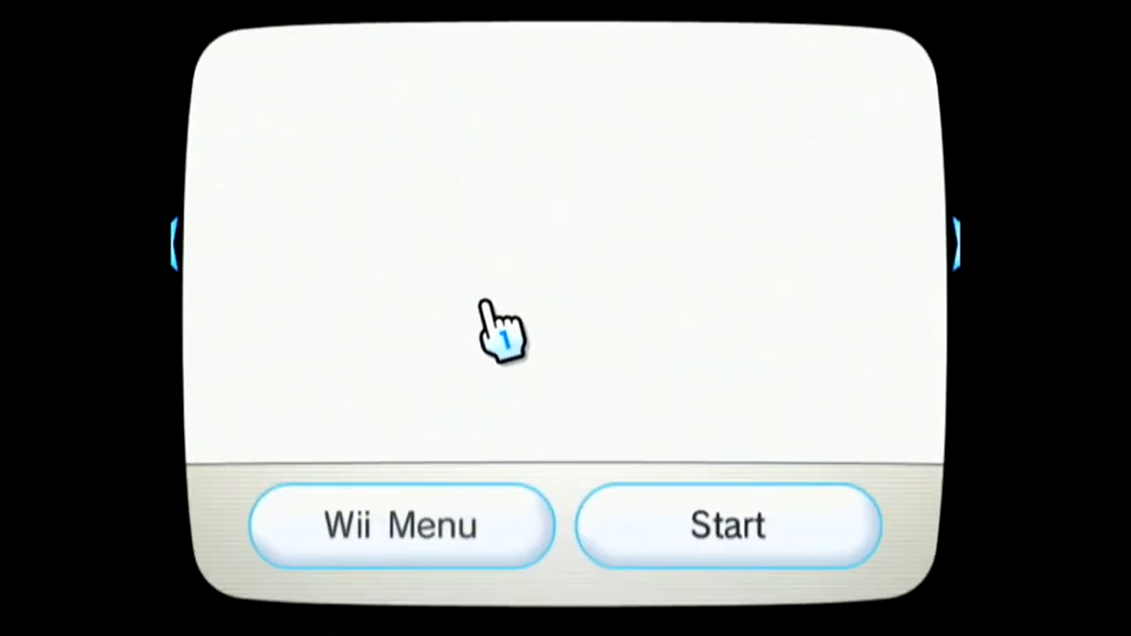
left_click(652, 512)
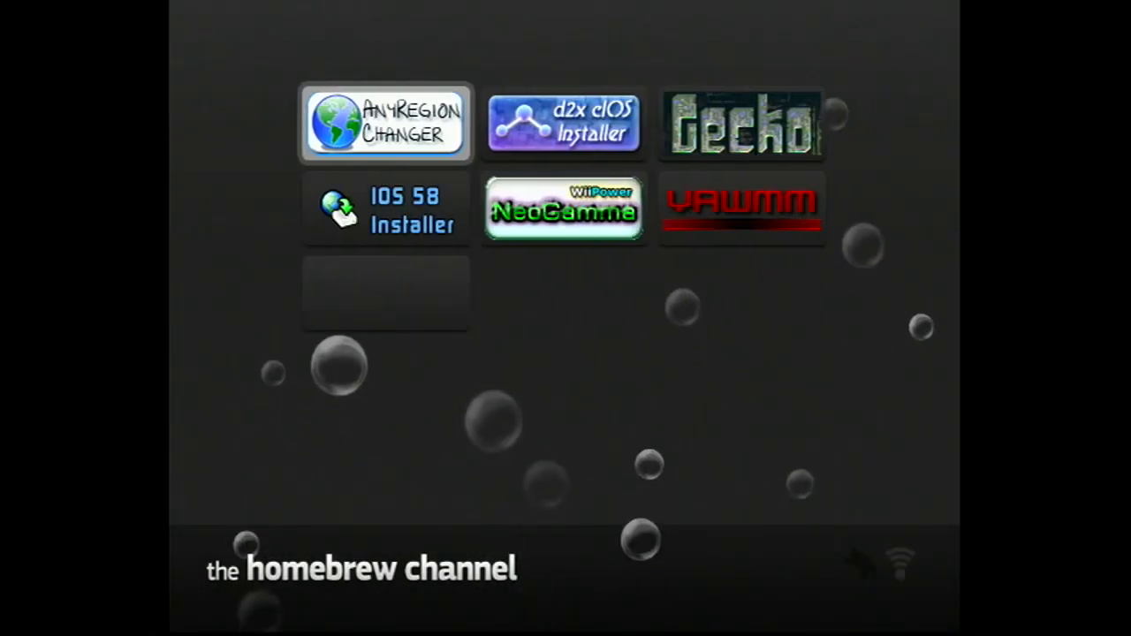
key("Right")
key("Down")
key("Right")
key("Return")
key("Left")
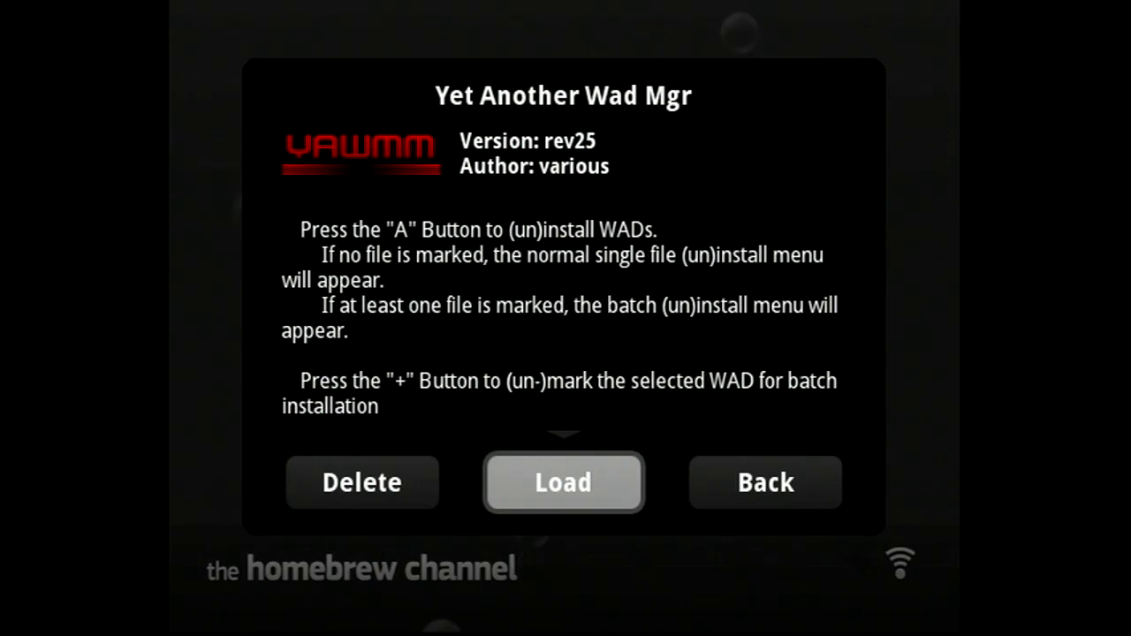
key("Return")
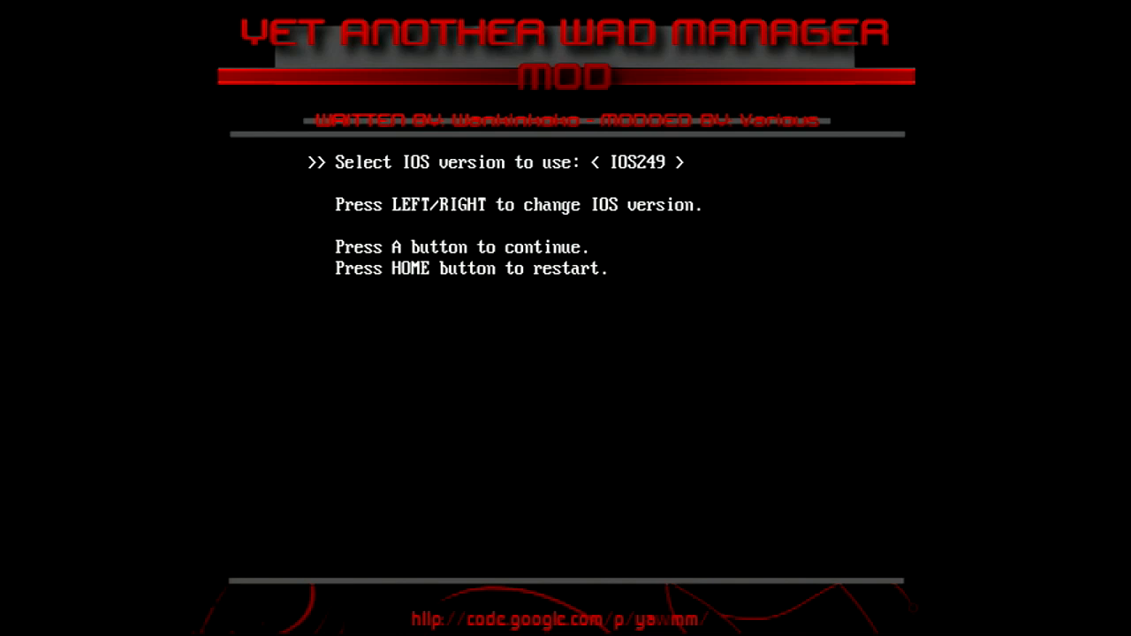
Step: Set the WAD manager to use IOS249, keep the NAND emulator disabled and choose the SD card as source device
key("a")
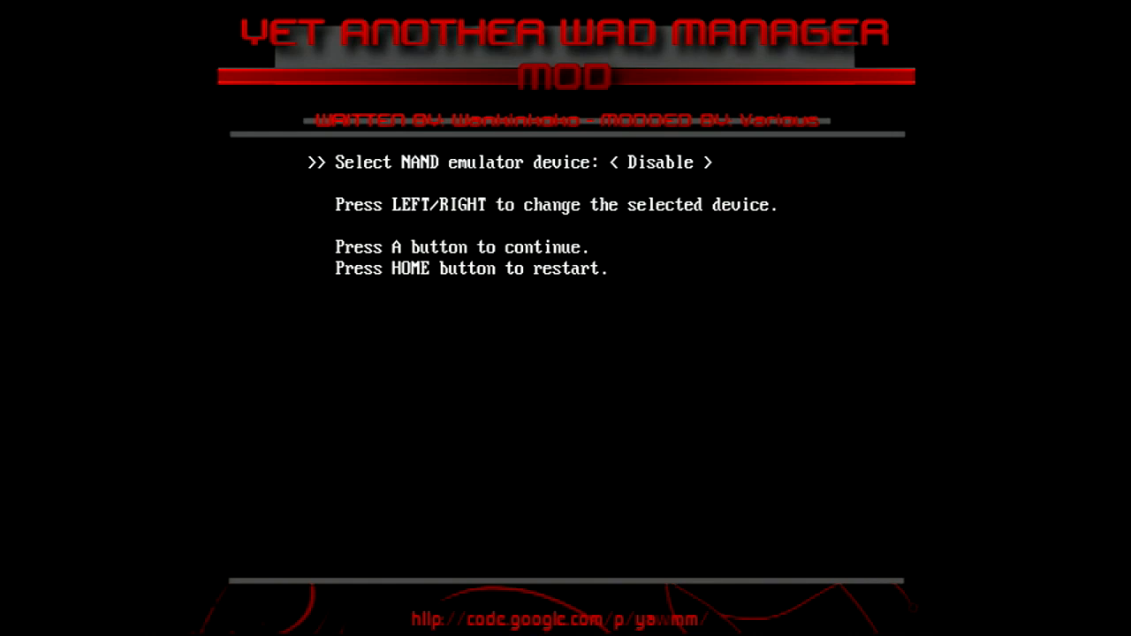
key("a")
key("Right")
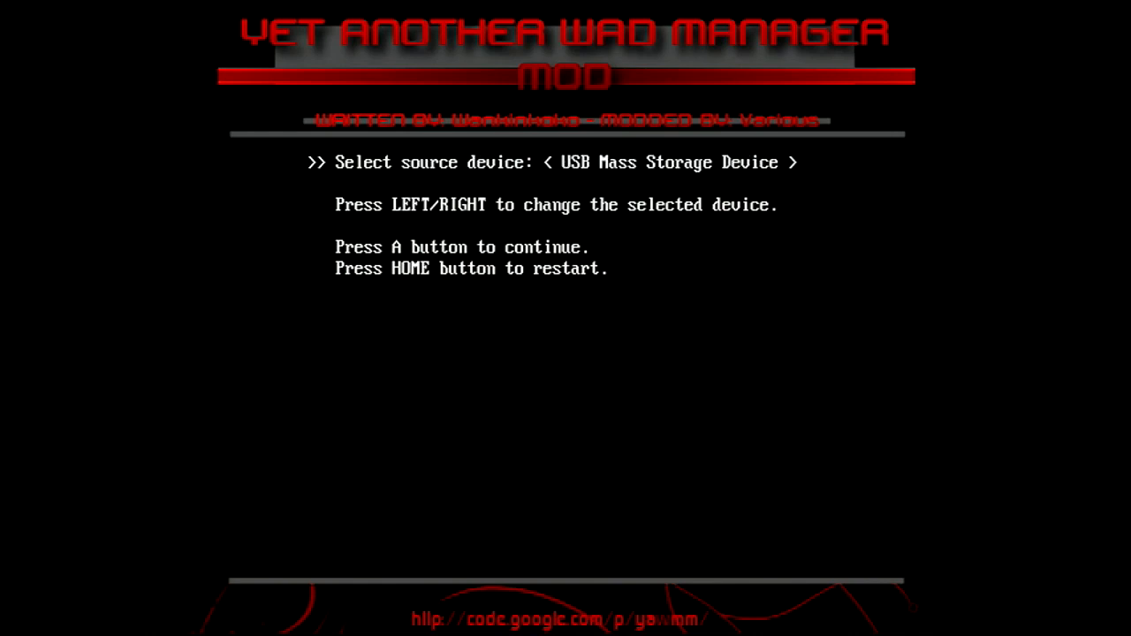
key("Left")
key("a")
Step: Install zc-u-0.1-wii.wad from sd:/wad and return to the WAD file list
key("Down")
key("a")
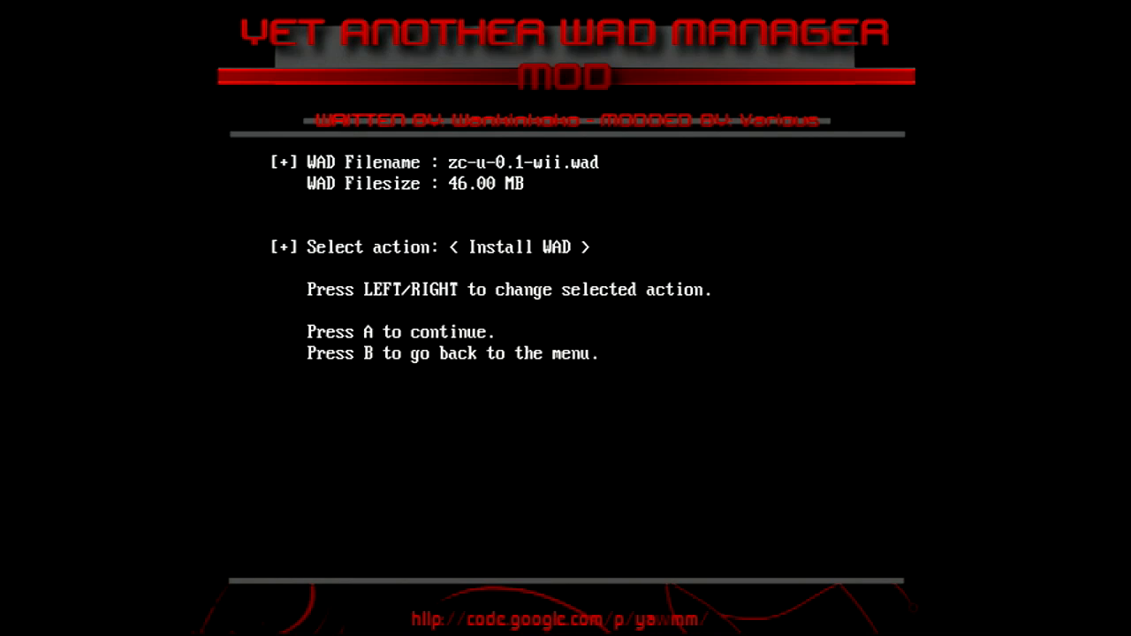
key("a")
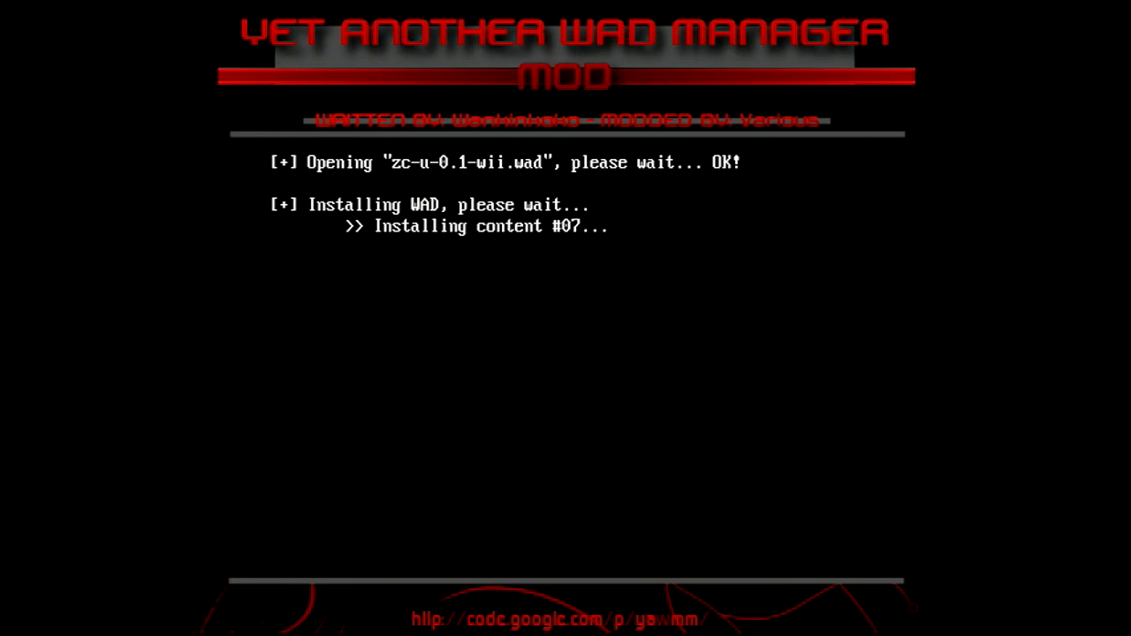
key("Return")
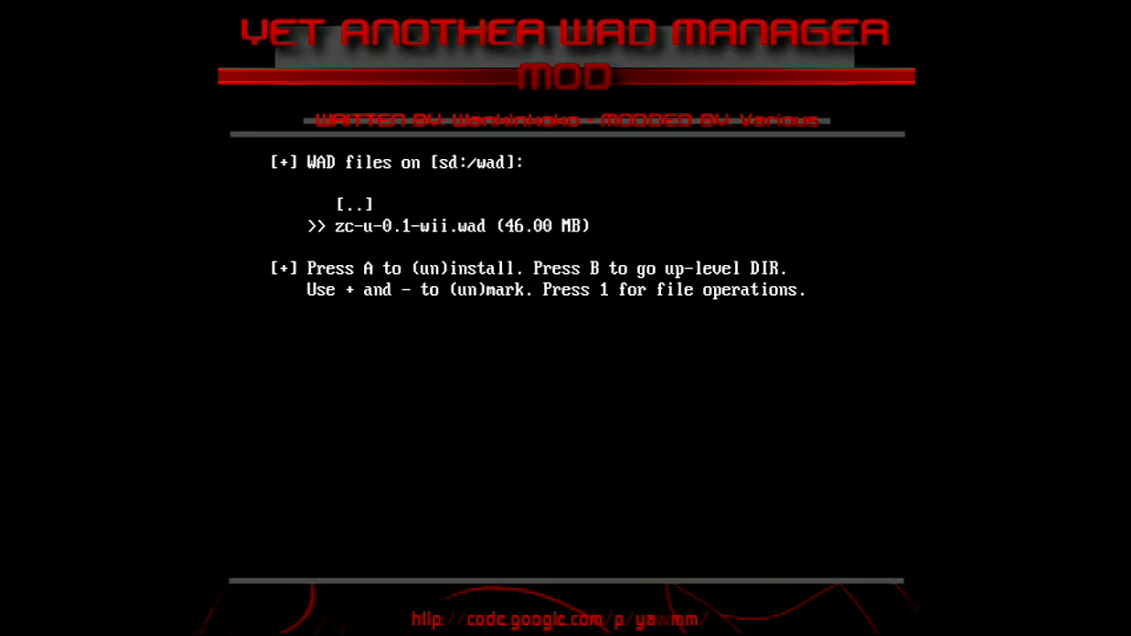
Step: Exit the WAD manager and the Homebrew Channel to the Wii Menu, and check the Majora's Mask ZC-U channel's preview
key("Home")
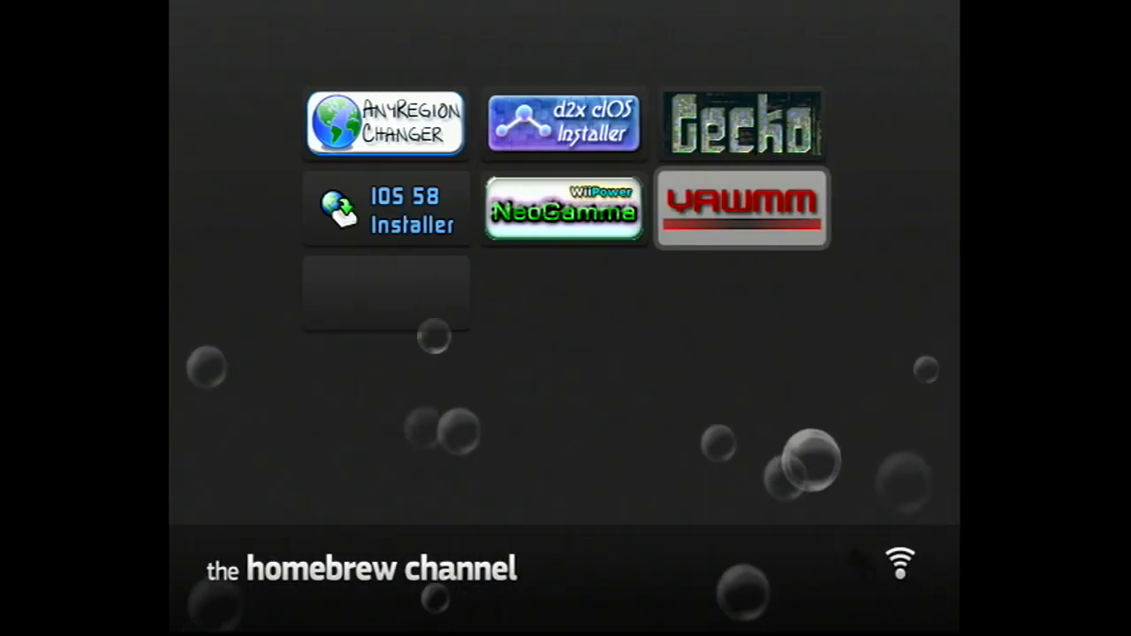
key("Home")
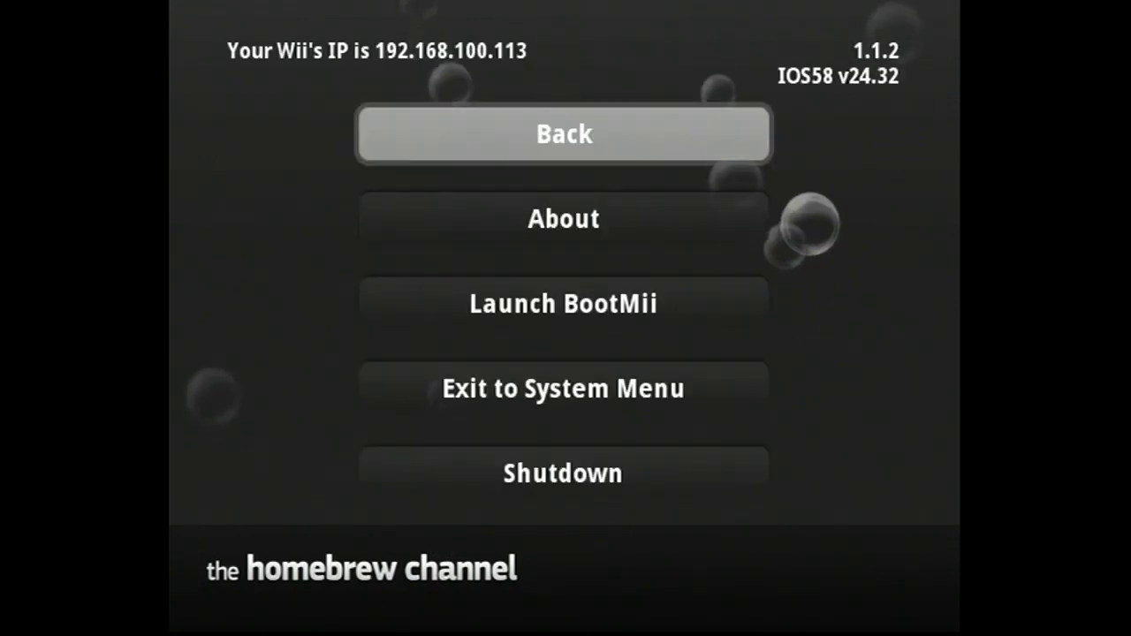
key("Down")
key("Down")
key("Return")
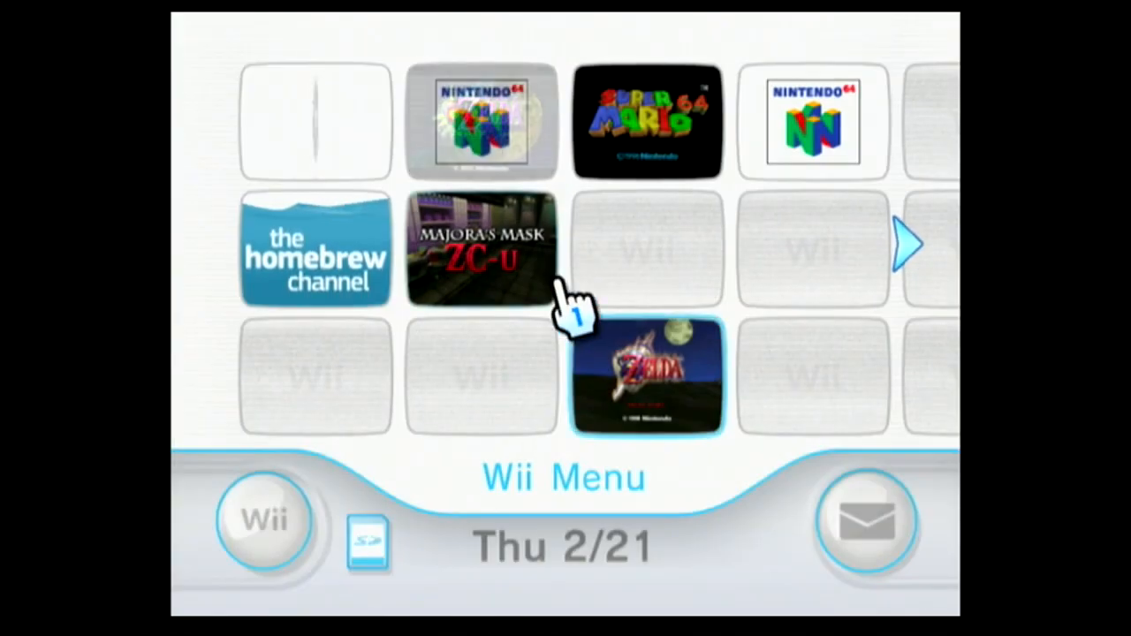
left_click(471, 265)
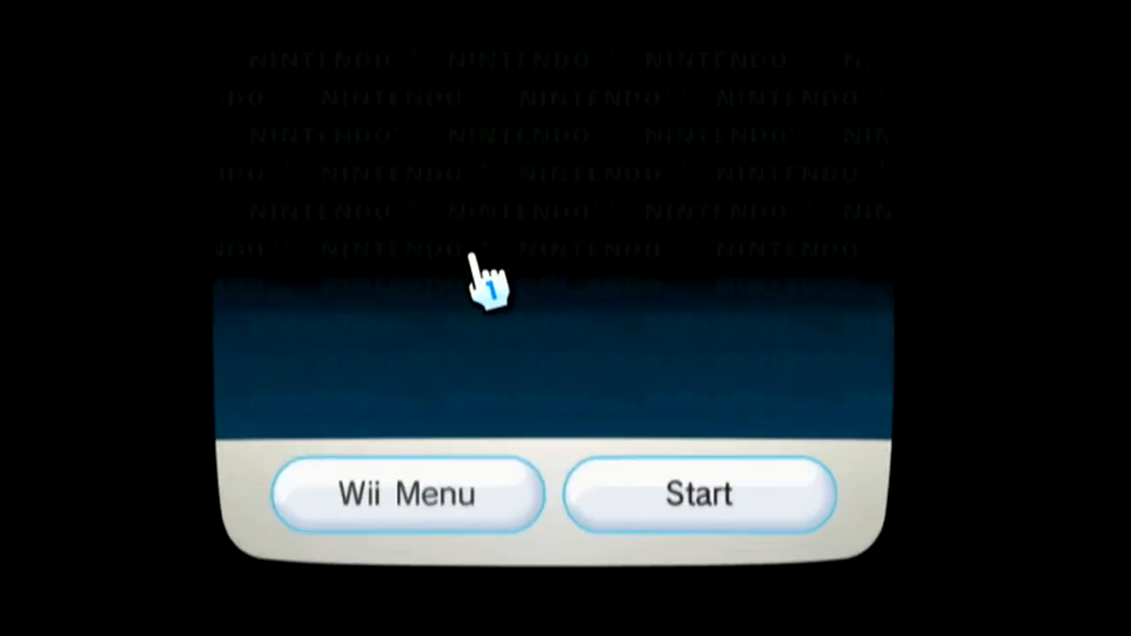
left_click(379, 548)
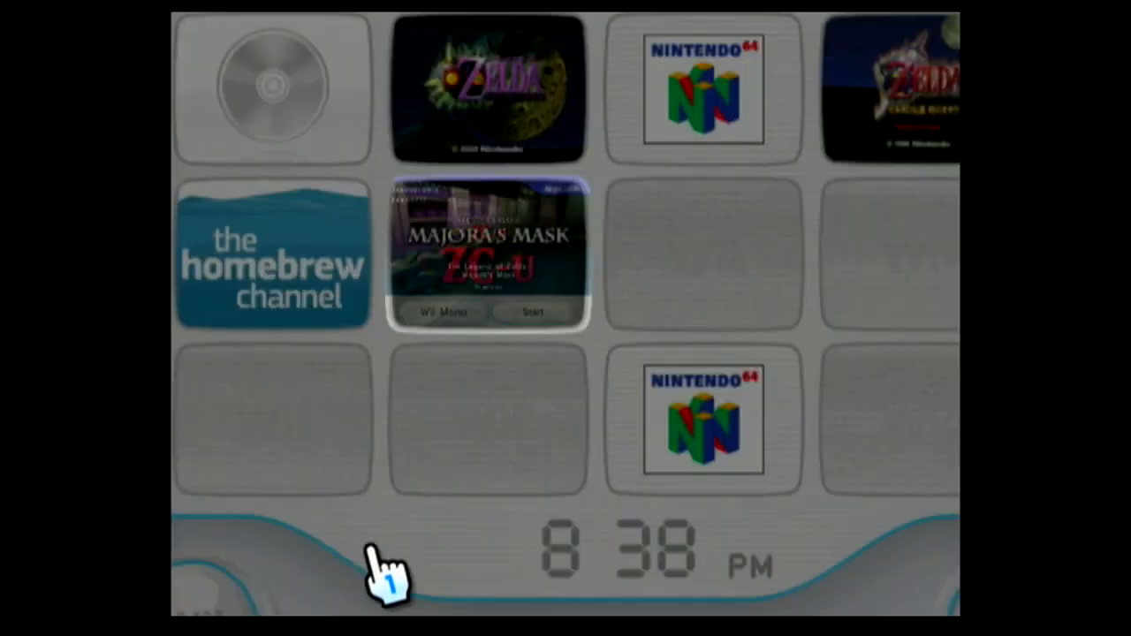
Step: In the Wii's save data management, copy the zc-0.1-u save from the SD Card to the Wii System Memory
left_click(258, 526)
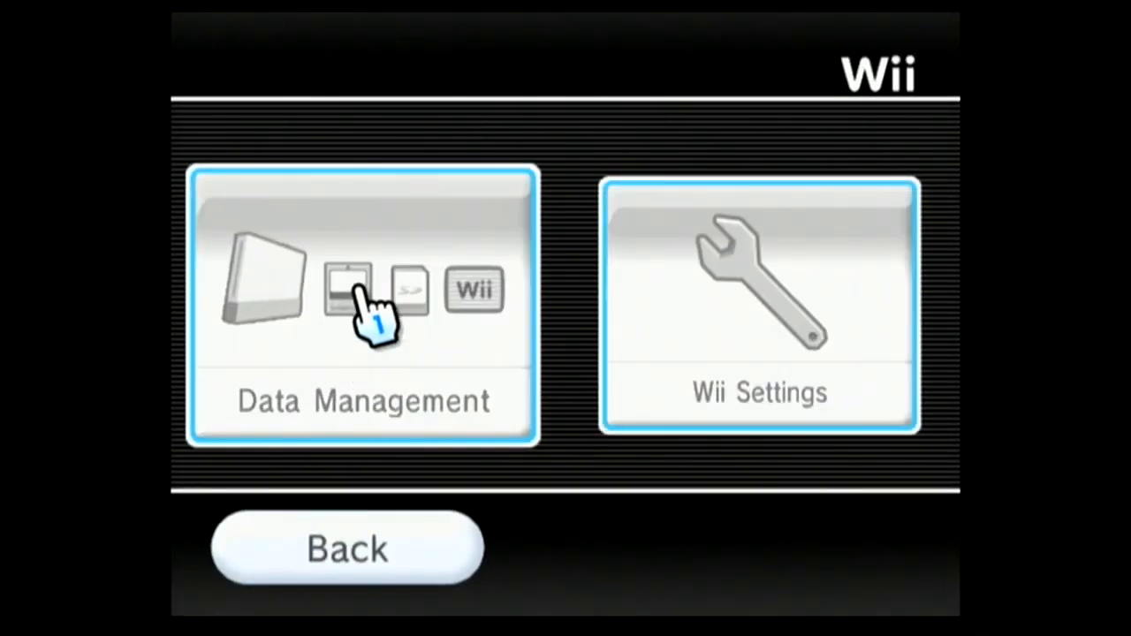
left_click(376, 296)
left_click(375, 296)
left_click(376, 296)
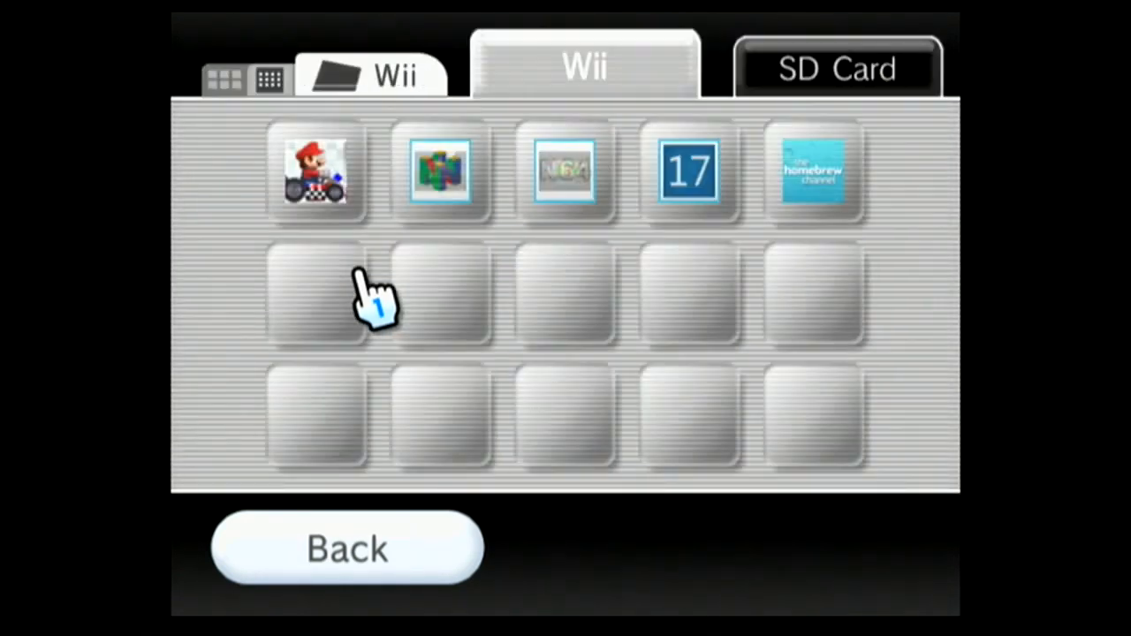
left_click(762, 81)
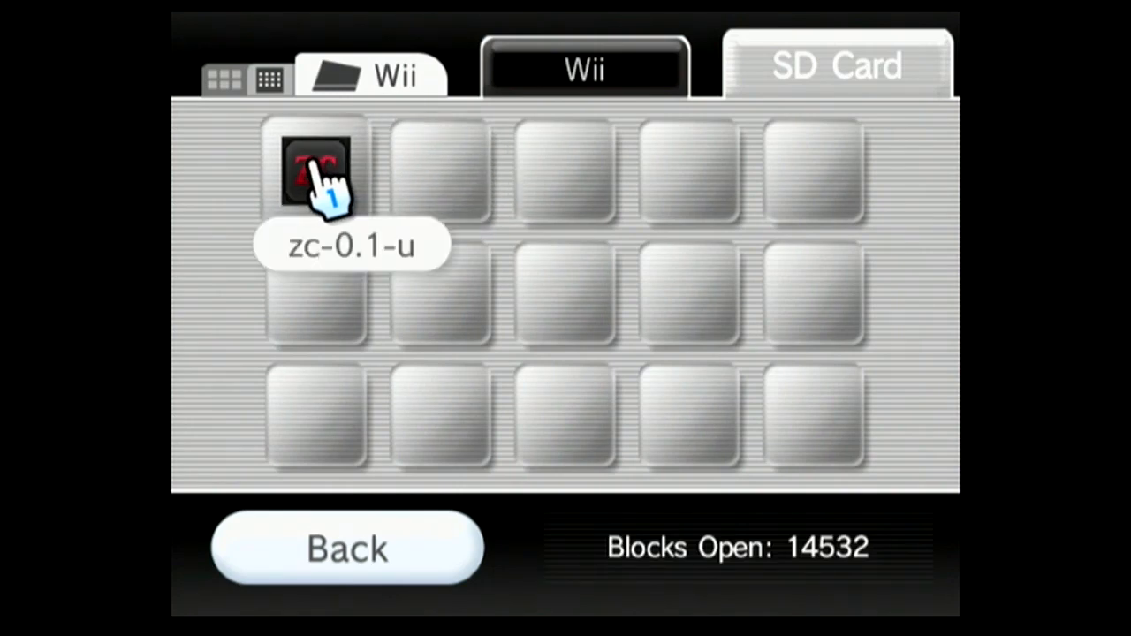
left_click(314, 163)
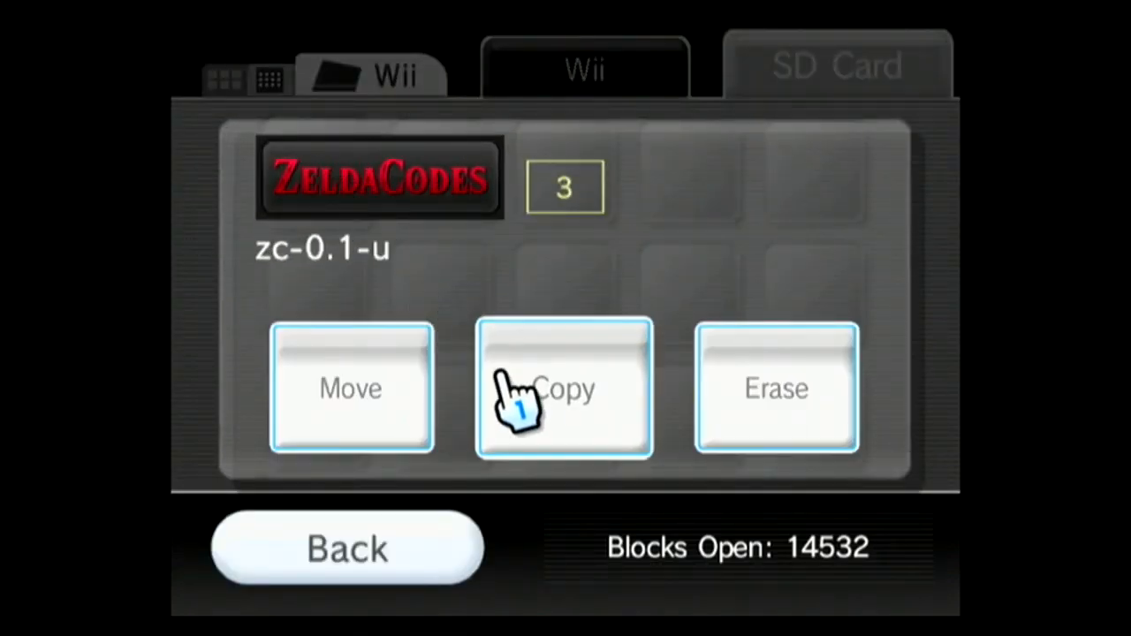
left_click(534, 402)
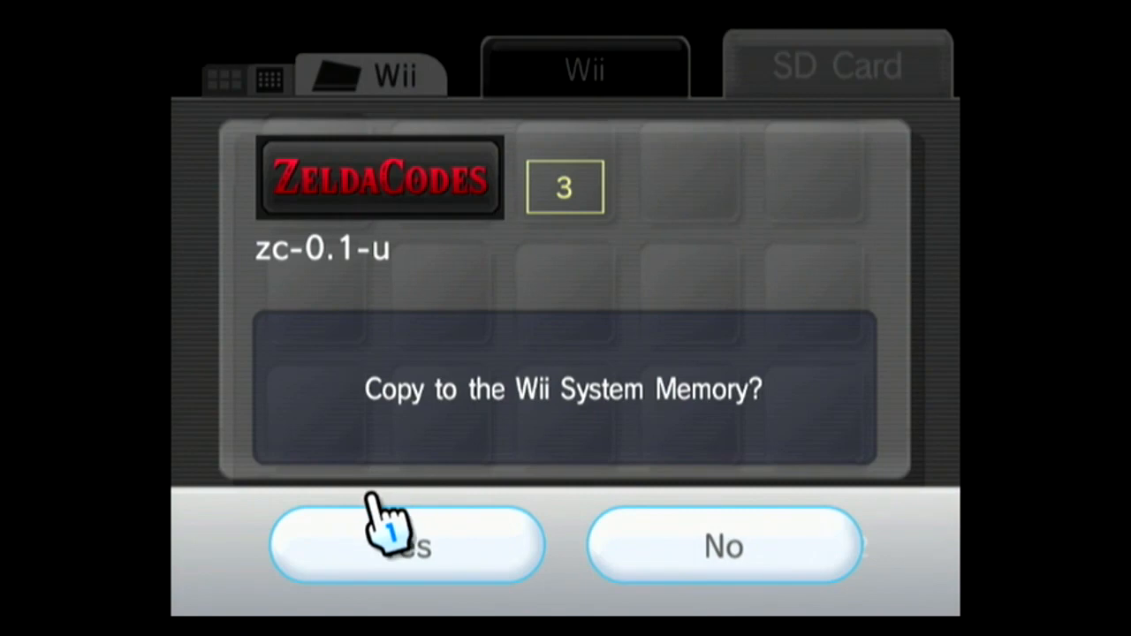
left_click(372, 559)
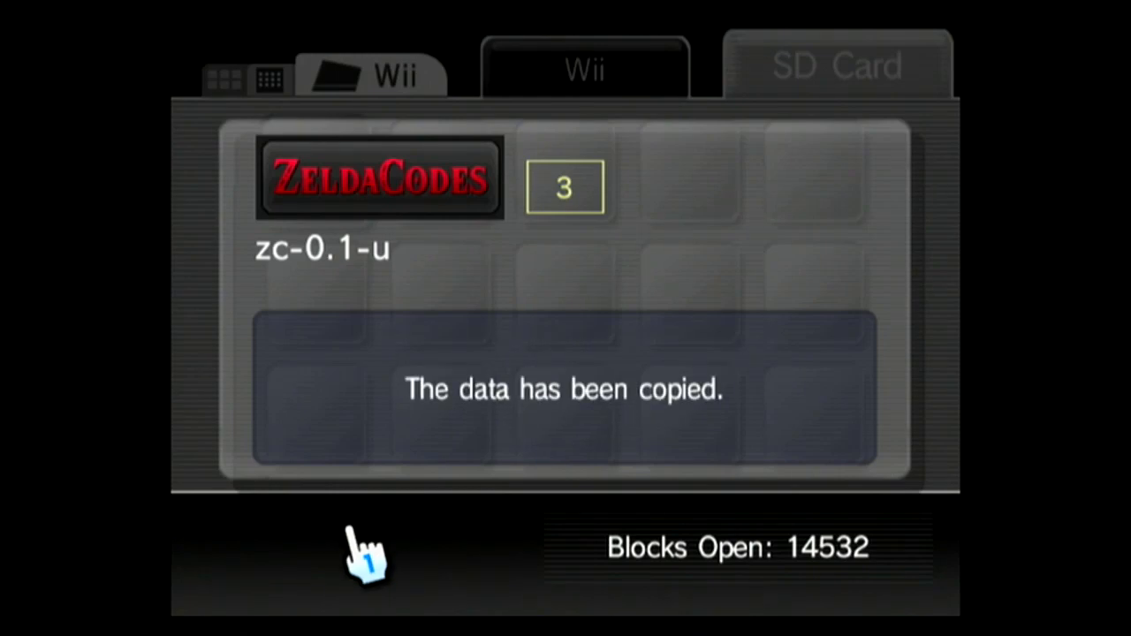
left_click(365, 553)
Step: Check the Wii's own save data for the zc-0.1-u save and go back to the Wii Menu
left_click(584, 93)
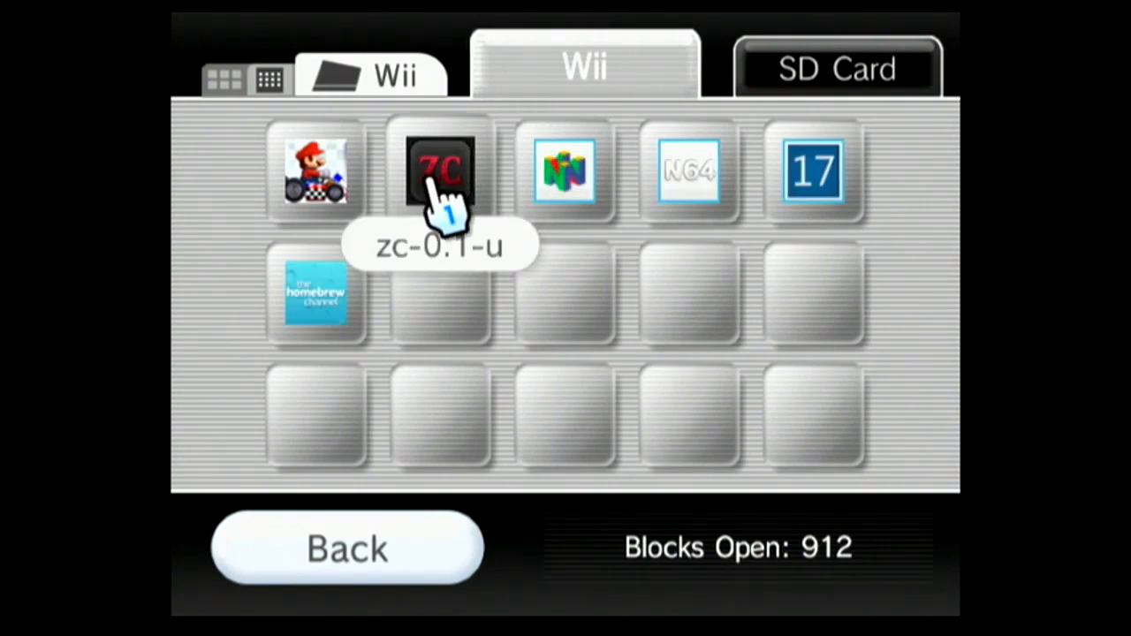
left_click(354, 536)
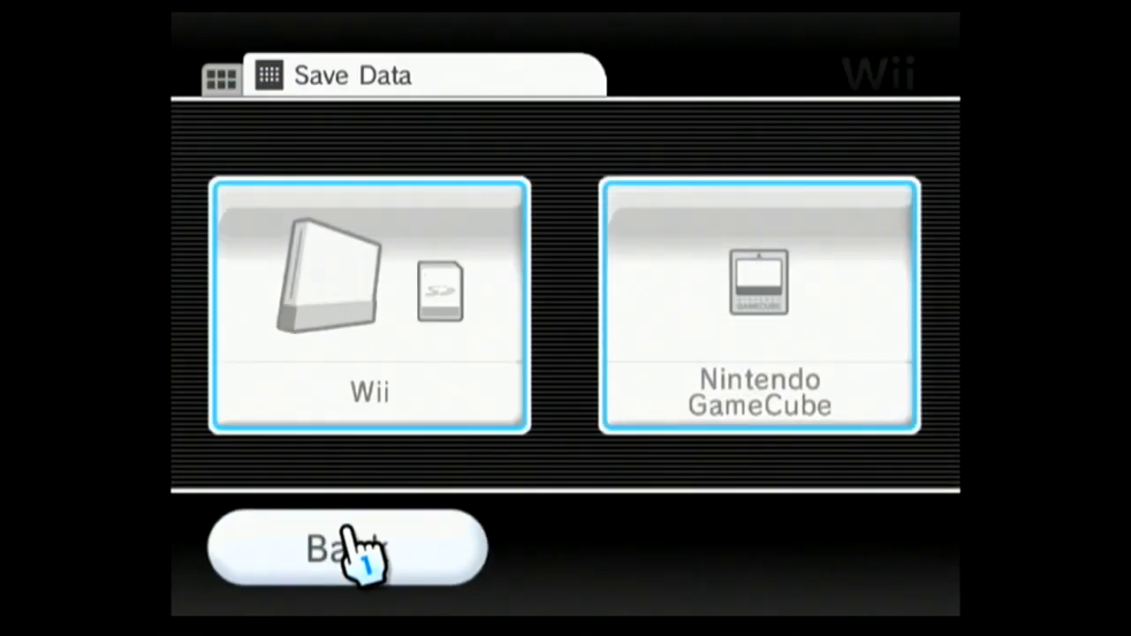
left_click(352, 535)
left_click(352, 535)
left_click(352, 535)
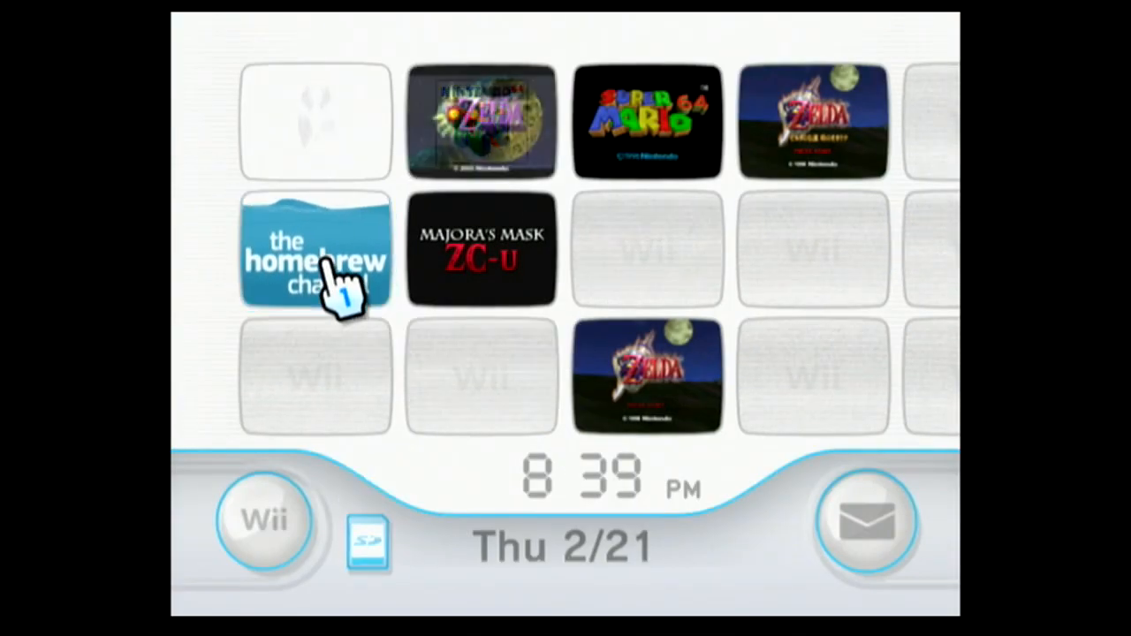
Step: Start the Homebrew Channel again and load Gecko
left_click(331, 265)
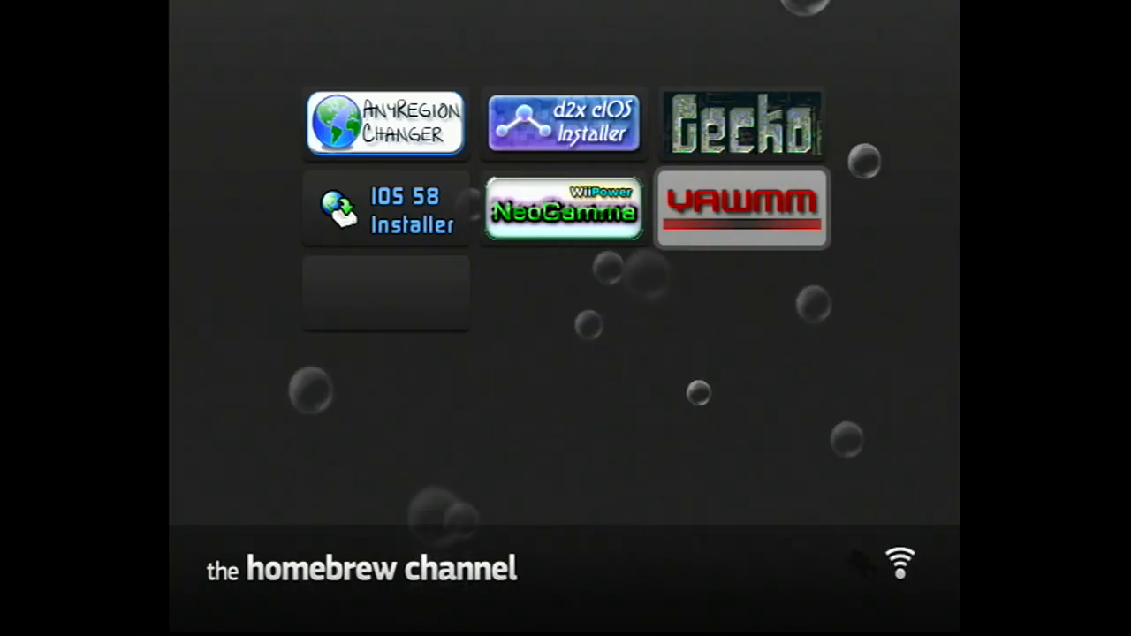
key("Up")
key("Return")
key("Left")
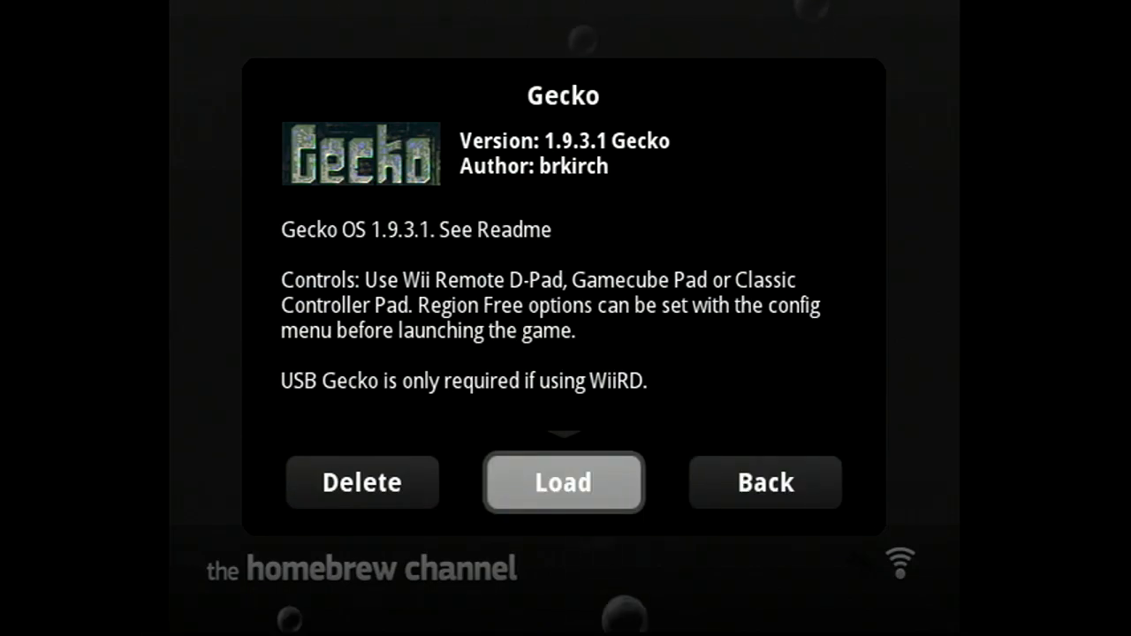
key("Return")
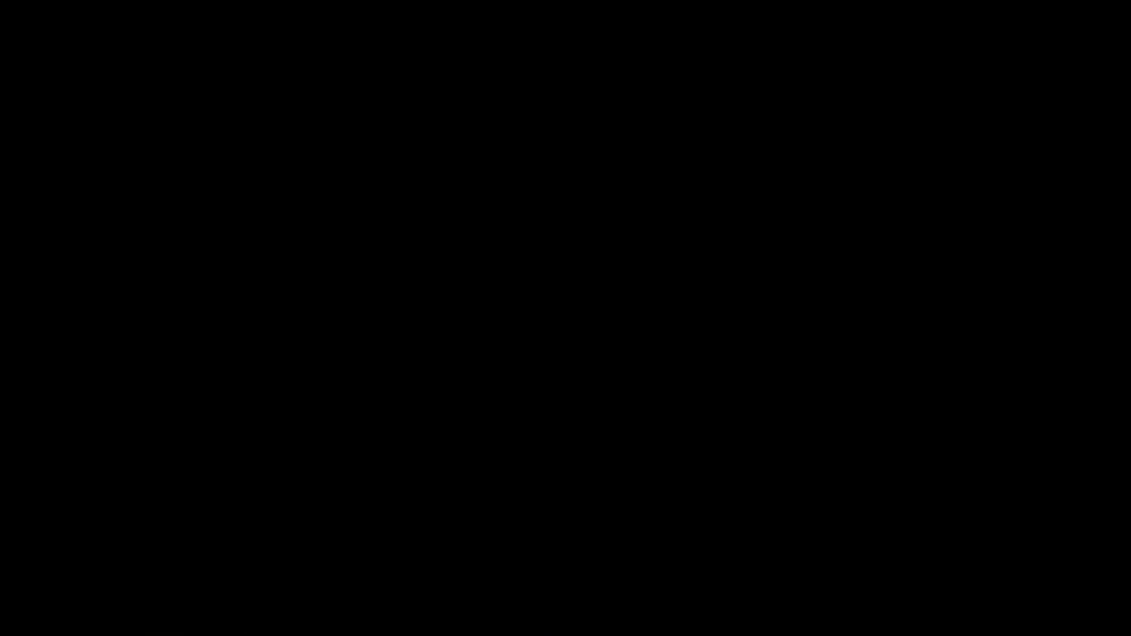